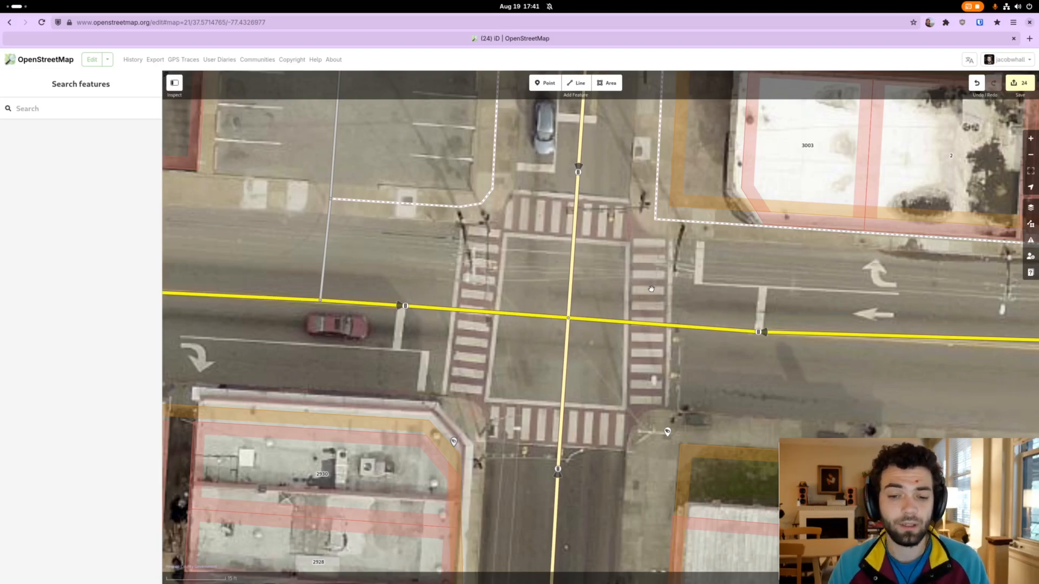
Examine the crosswalks, curbs and existing sidewalks around the intersection to see which pedestrian connections are missing
{"action": "scroll", "coordinate": [651, 289], "scroll_direction": "down", "scroll_amount": 1}
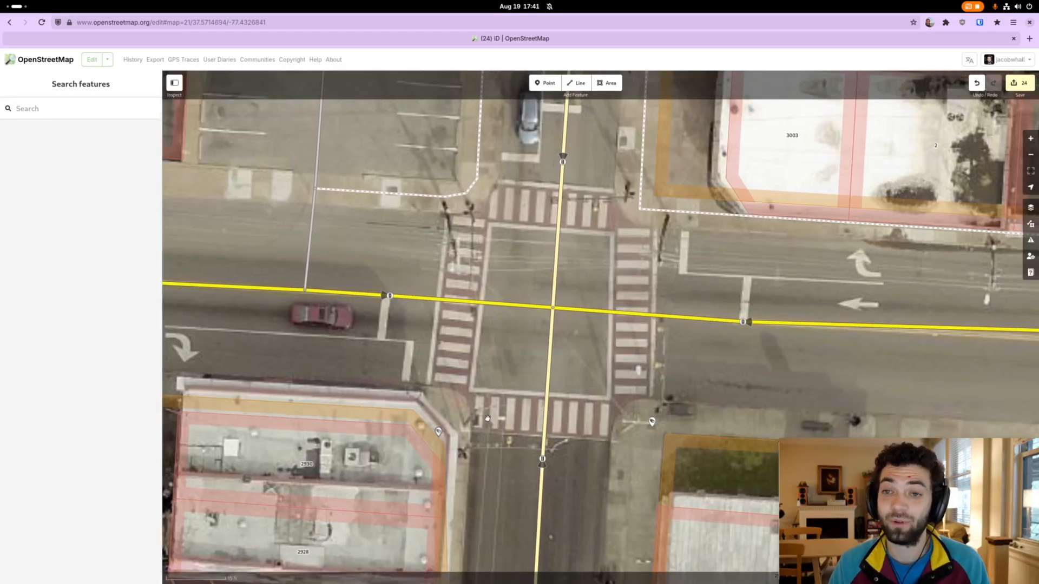
{"action": "scroll", "coordinate": [589, 285], "scroll_direction": "left", "scroll_amount": 1}
{"action": "left_click", "coordinate": [490, 304]}
{"action": "left_click", "coordinate": [468, 342]}
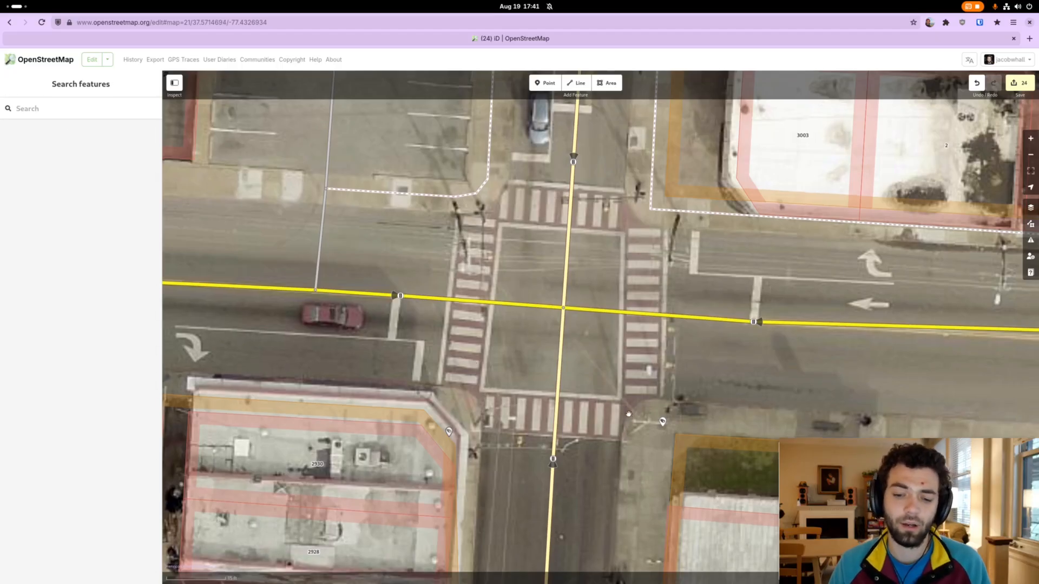
{"action": "left_click_drag", "start_coordinate": [632, 417], "coordinate": [627, 431]}
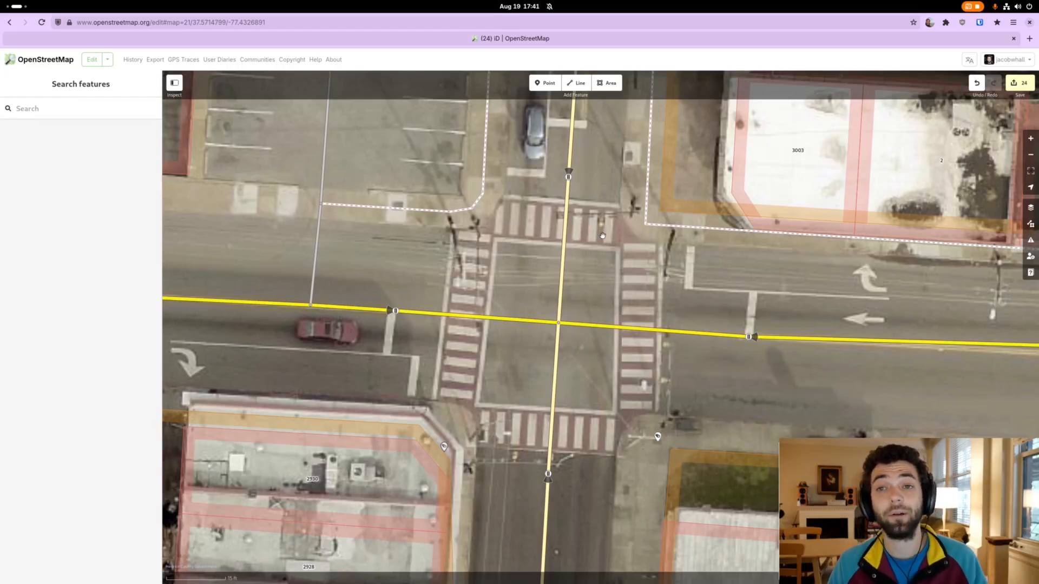
{"action": "mouse_move", "coordinate": [620, 234]}
{"action": "left_mouse_down"}
{"action": "mouse_move", "coordinate": [622, 264]}
{"action": "mouse_move", "coordinate": [621, 228]}
{"action": "left_mouse_up"}
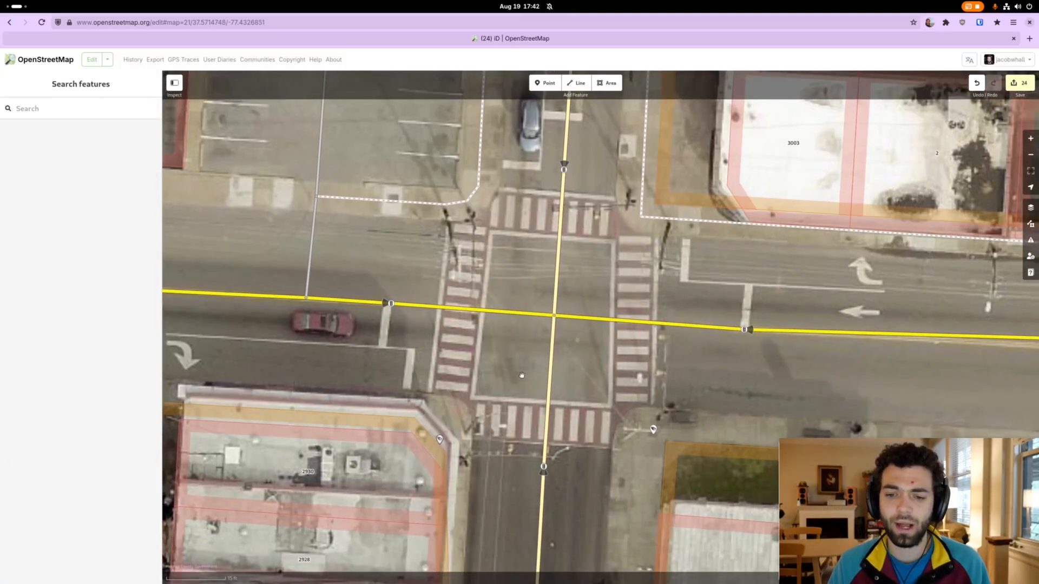
{"action": "left_click_drag", "start_coordinate": [634, 379], "coordinate": [630, 517]}
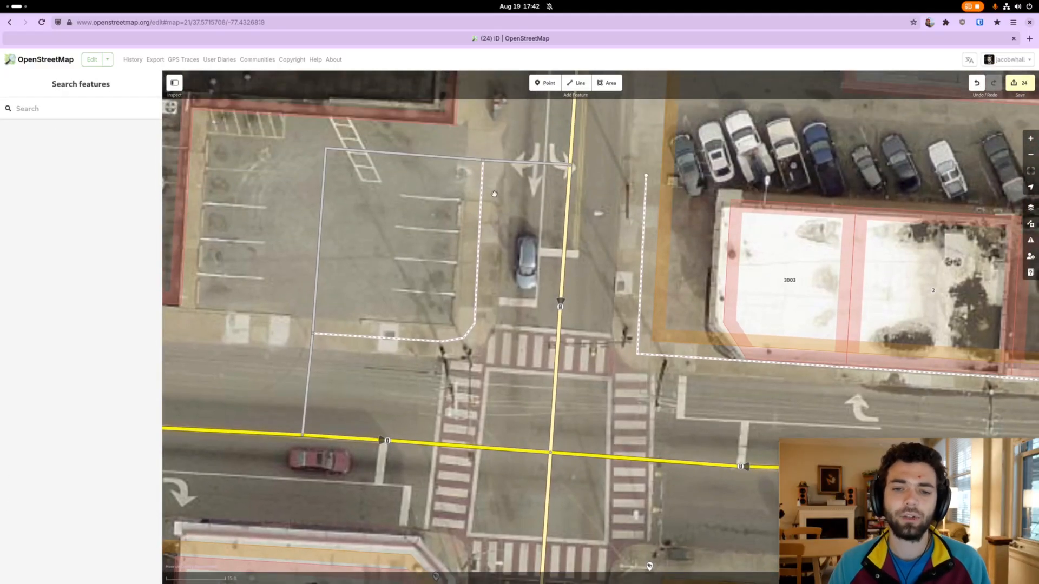
{"action": "left_click", "coordinate": [641, 260]}
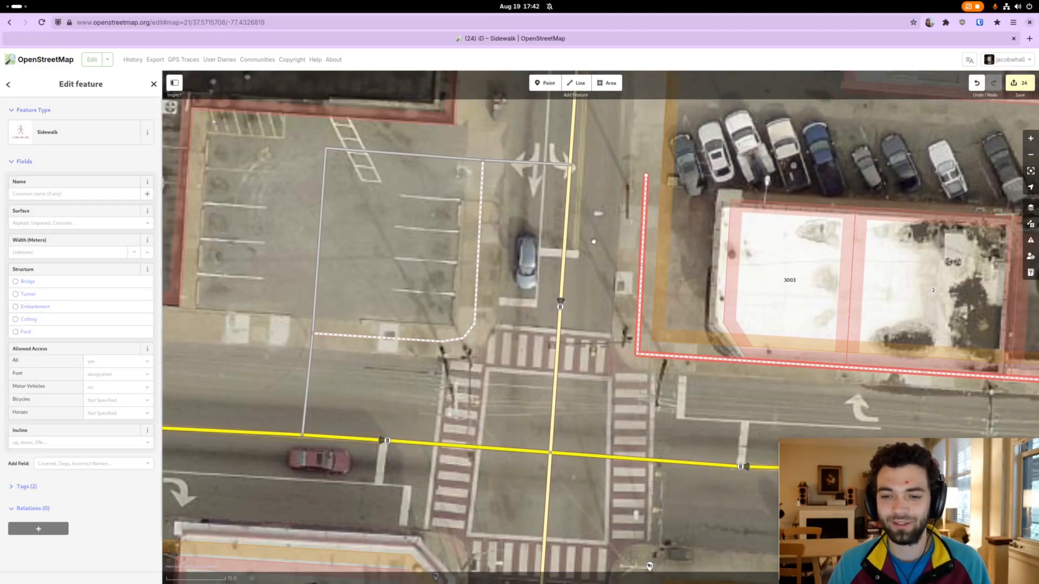
{"action": "left_click", "coordinate": [528, 264]}
{"action": "left_click_drag", "start_coordinate": [518, 334], "coordinate": [512, 221]}
{"action": "scroll", "coordinate": [568, 235], "scroll_direction": "down", "scroll_amount": 3}
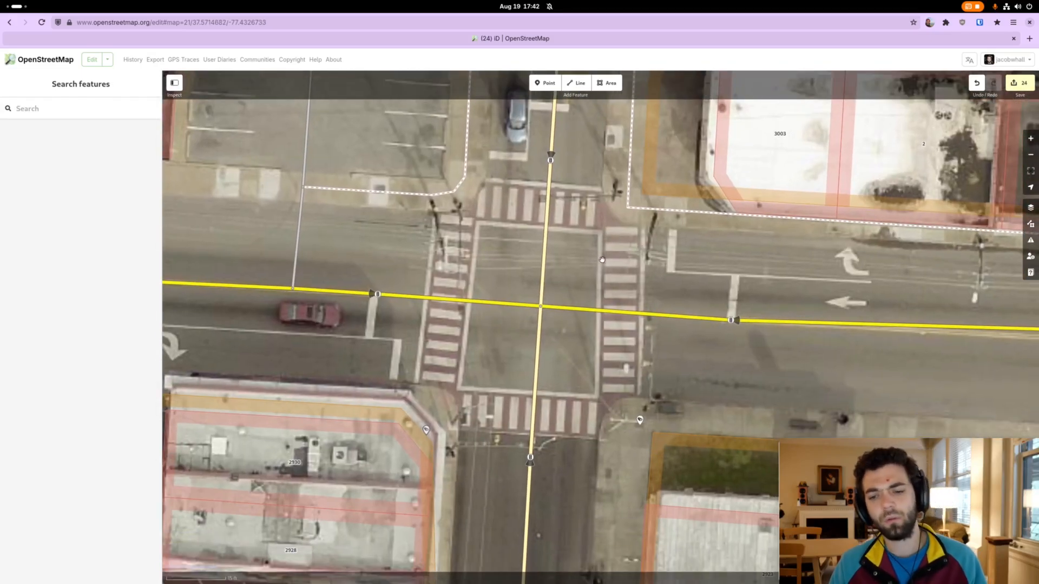
{"action": "left_click_drag", "start_coordinate": [602, 260], "coordinate": [610, 259]}
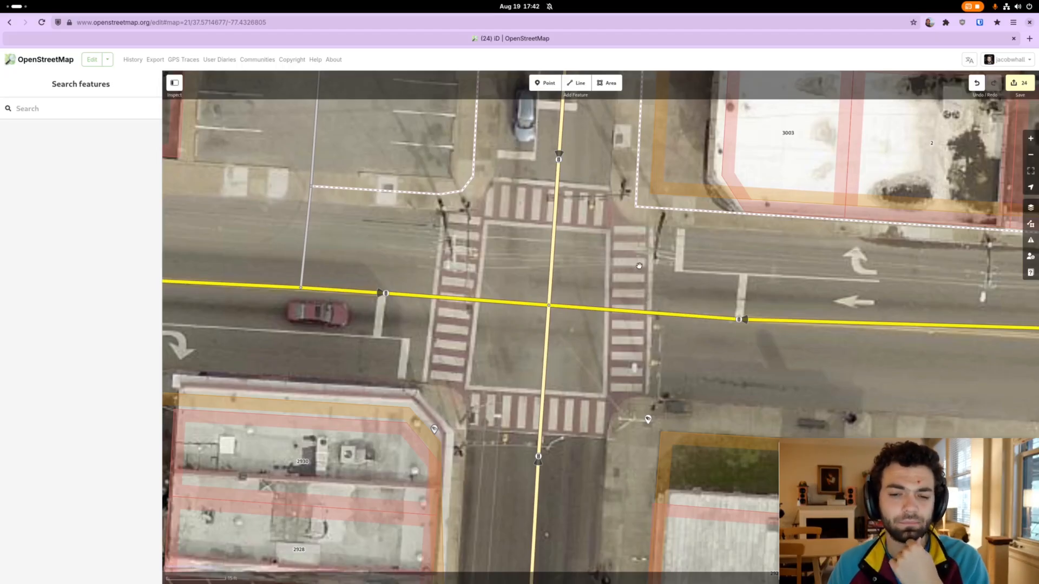
Turn on the Bing Streetside photo overlay on the map
{"action": "left_click", "coordinate": [1030, 223]}
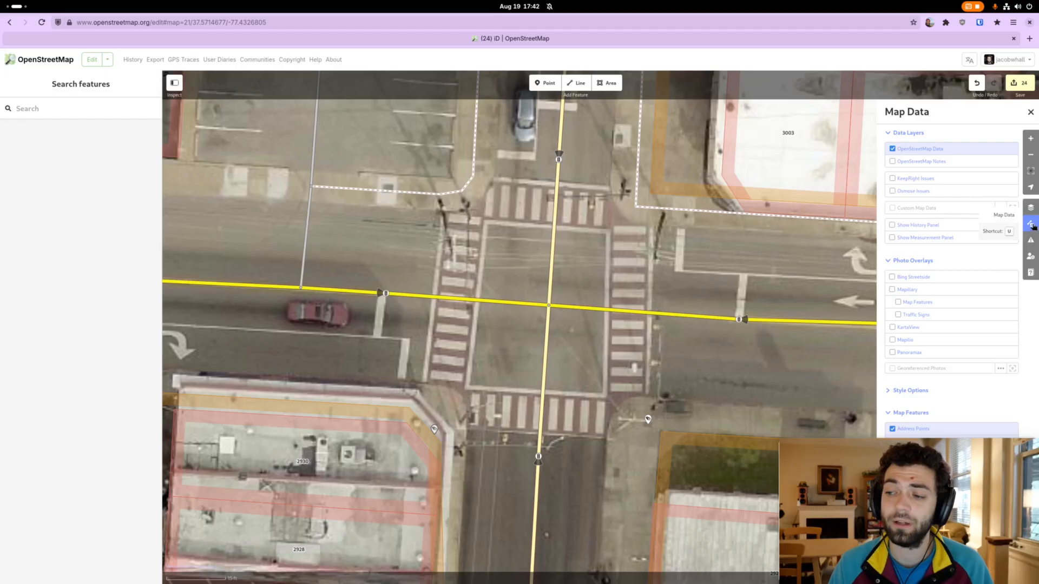
{"action": "left_click", "coordinate": [913, 277]}
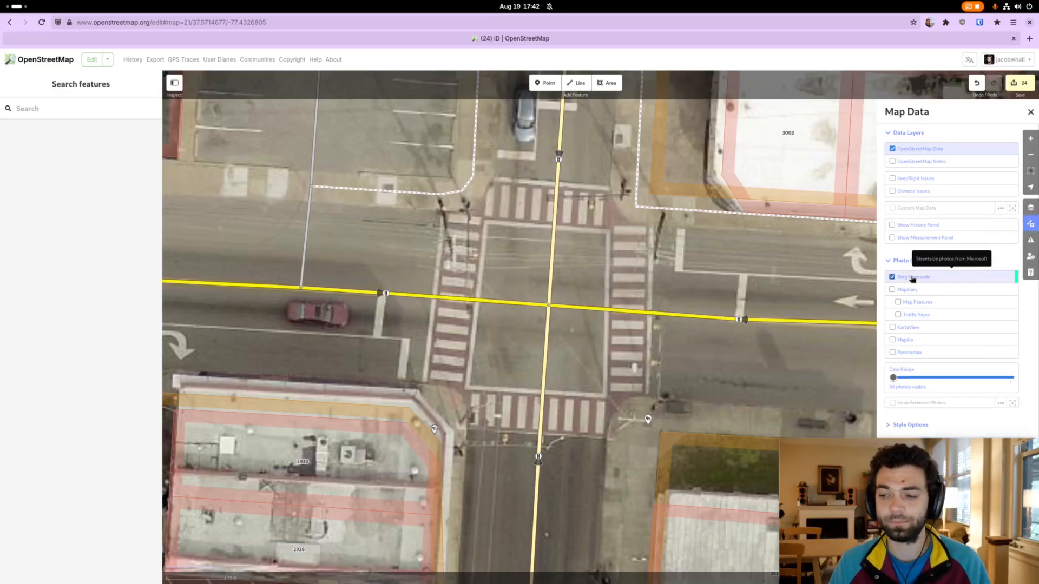
{"action": "left_click", "coordinate": [1030, 112]}
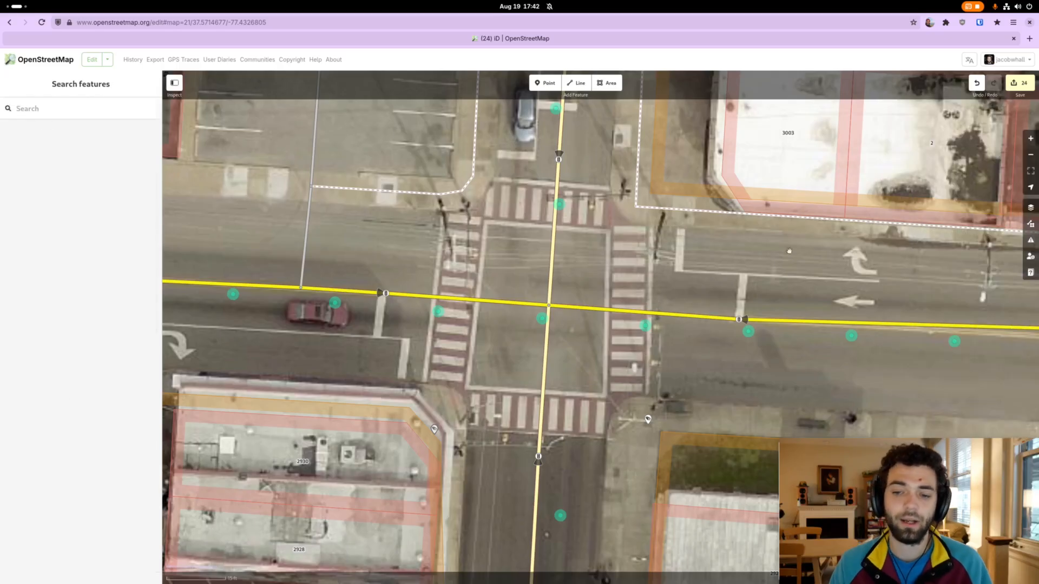
Open the Streetside photo at the centre of the intersection and enlarge the photo viewer
{"action": "left_click_drag", "start_coordinate": [600, 198], "coordinate": [622, 183]}
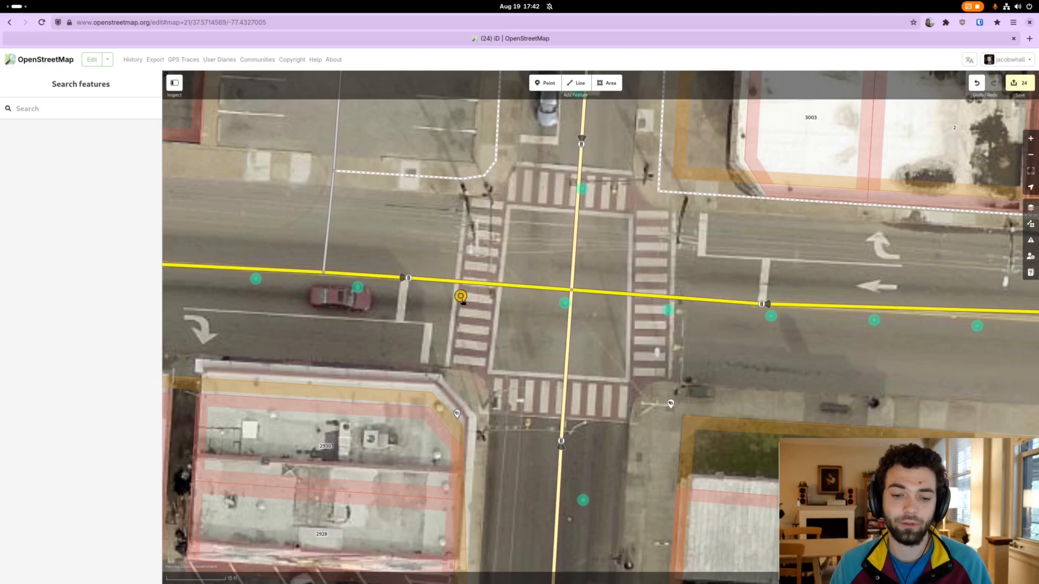
{"action": "left_click", "coordinate": [563, 308]}
{"action": "left_click", "coordinate": [601, 328]}
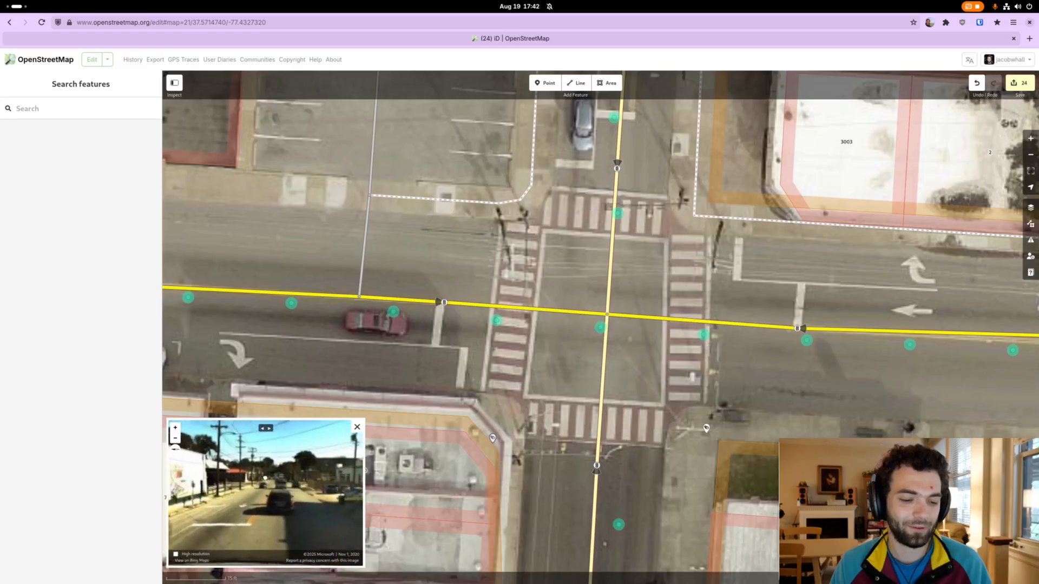
{"action": "left_click_drag", "start_coordinate": [363, 420], "coordinate": [554, 324]}
Look around the intersection's corners in the street-level photos and zoom in on the northeast corner's curb
{"action": "left_click_drag", "start_coordinate": [297, 475], "coordinate": [365, 453]}
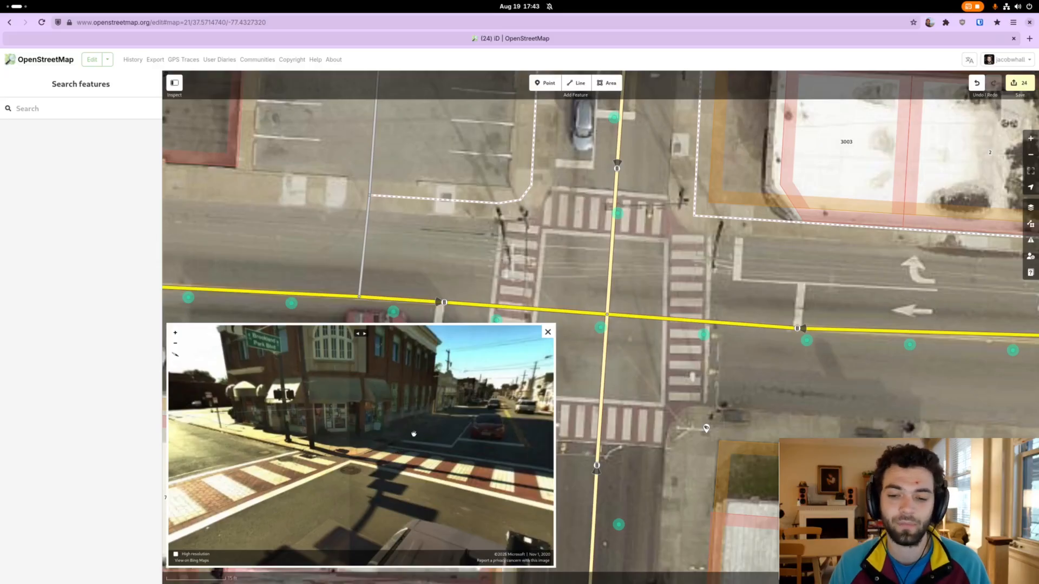
{"action": "left_click", "coordinate": [600, 329]}
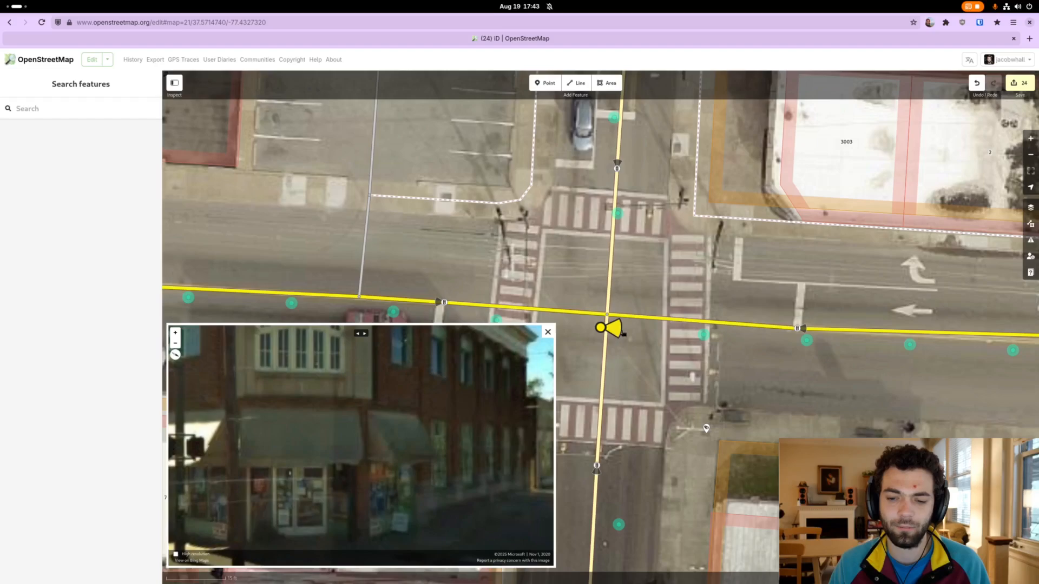
{"action": "left_click_drag", "start_coordinate": [454, 420], "coordinate": [387, 420]}
{"action": "scroll", "coordinate": [337, 459], "scroll_direction": "up", "scroll_amount": 5}
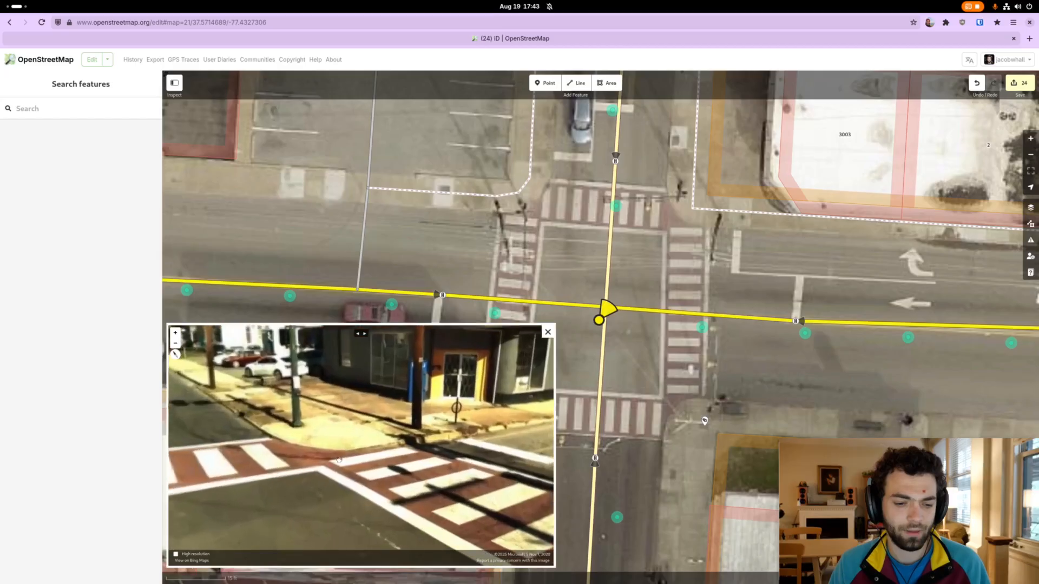
{"action": "left_click_drag", "start_coordinate": [338, 459], "coordinate": [415, 425]}
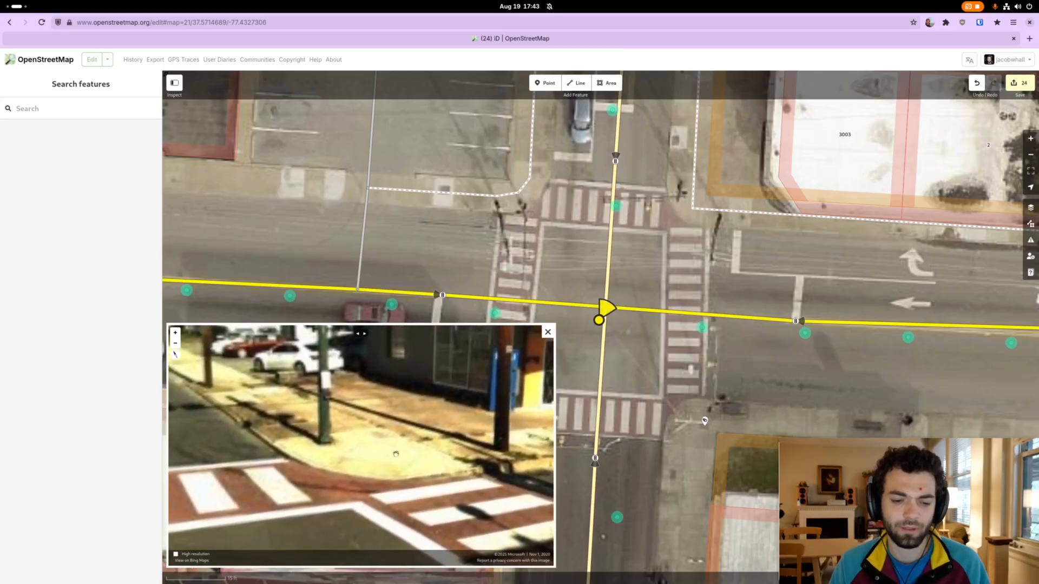
Draw a short line from the northeast sidewalk corner to the curb and set its curb-side end point to Lowered Curb
{"action": "scroll", "coordinate": [714, 272], "scroll_direction": "up", "scroll_amount": 1}
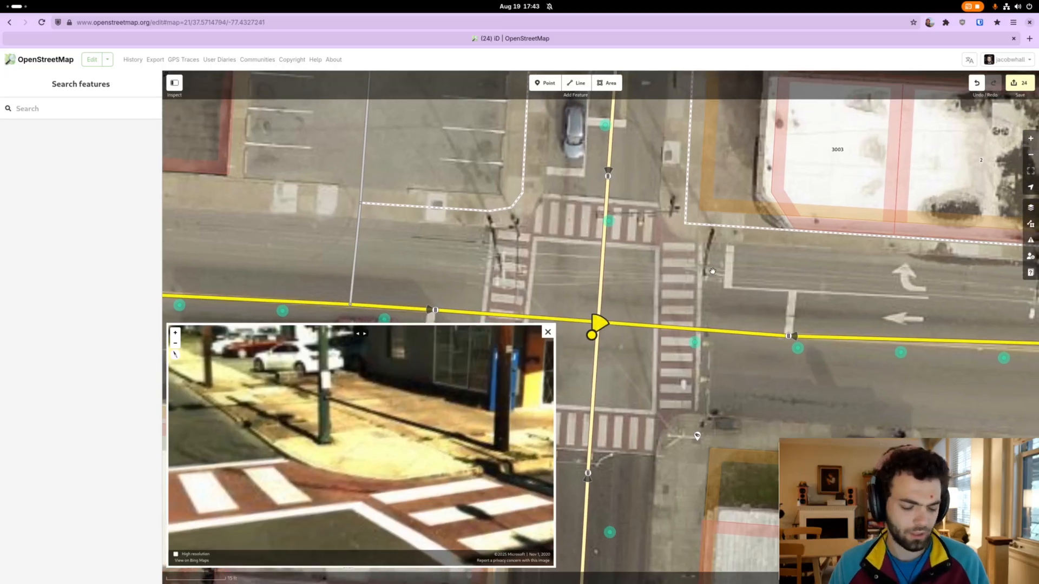
{"action": "key", "text": "2"}
{"action": "left_click", "coordinate": [685, 223]}
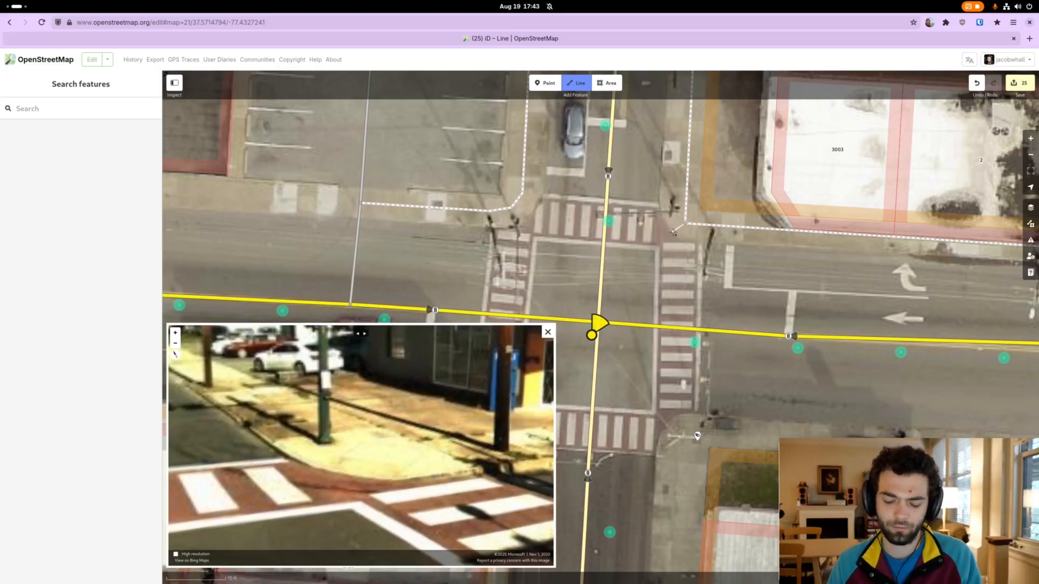
{"action": "left_click", "coordinate": [673, 231]}
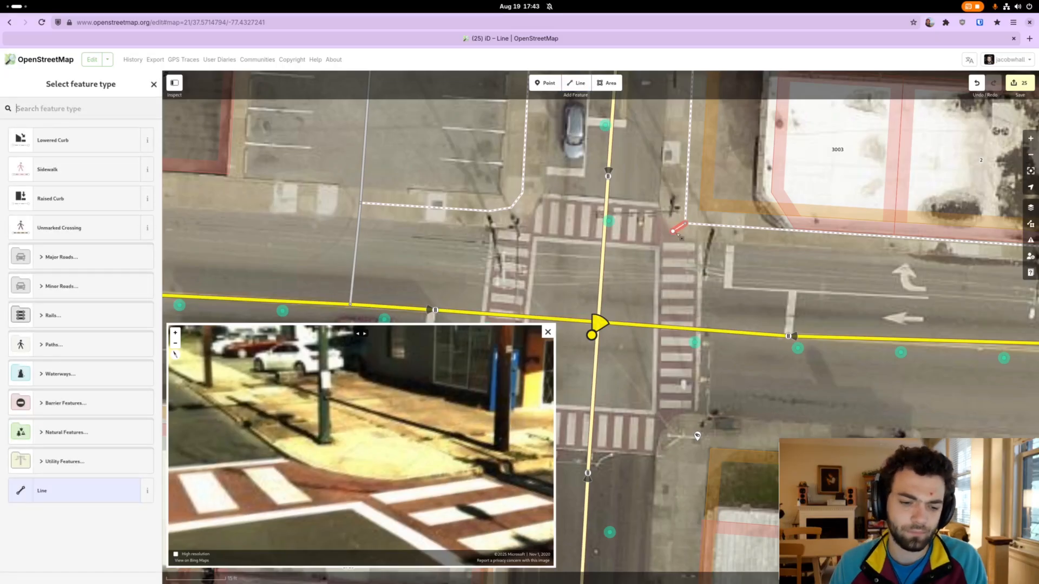
{"action": "left_click", "coordinate": [674, 231]}
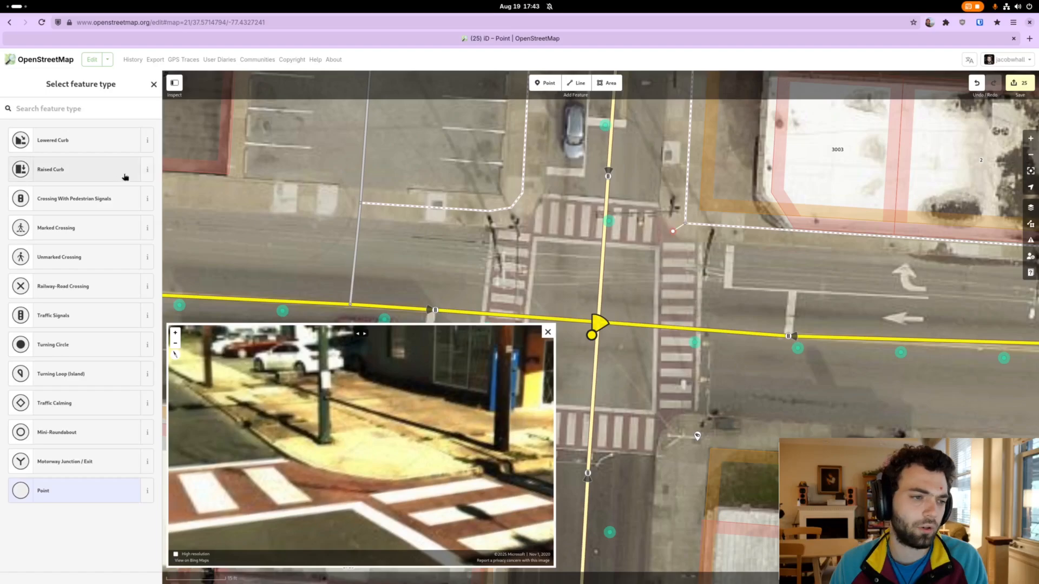
{"action": "left_click", "coordinate": [93, 142]}
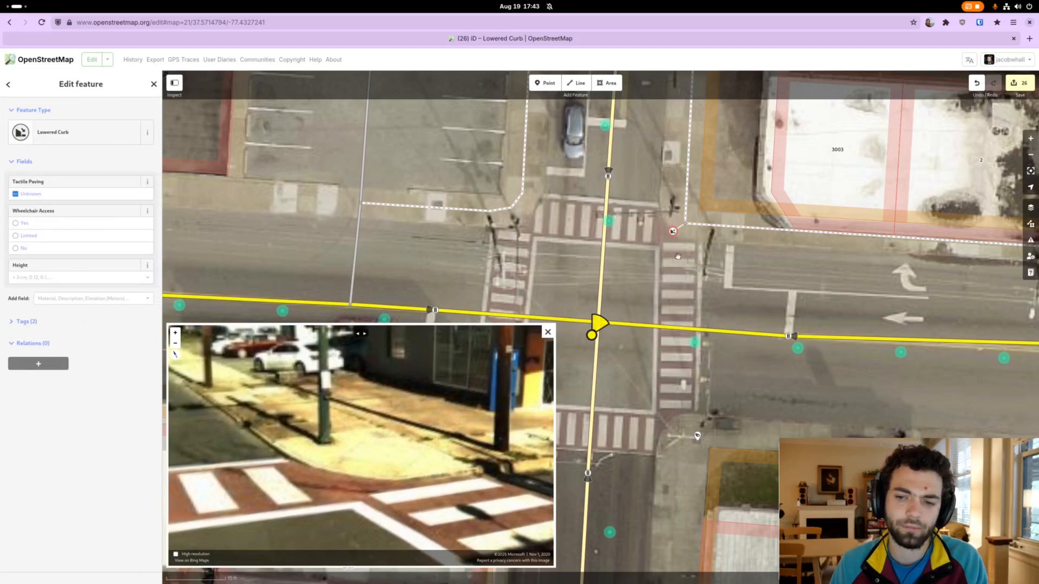
Set the feature type of the short line connecting the northeast corner to the curb to Sidewalk
{"action": "left_click", "coordinate": [680, 227]}
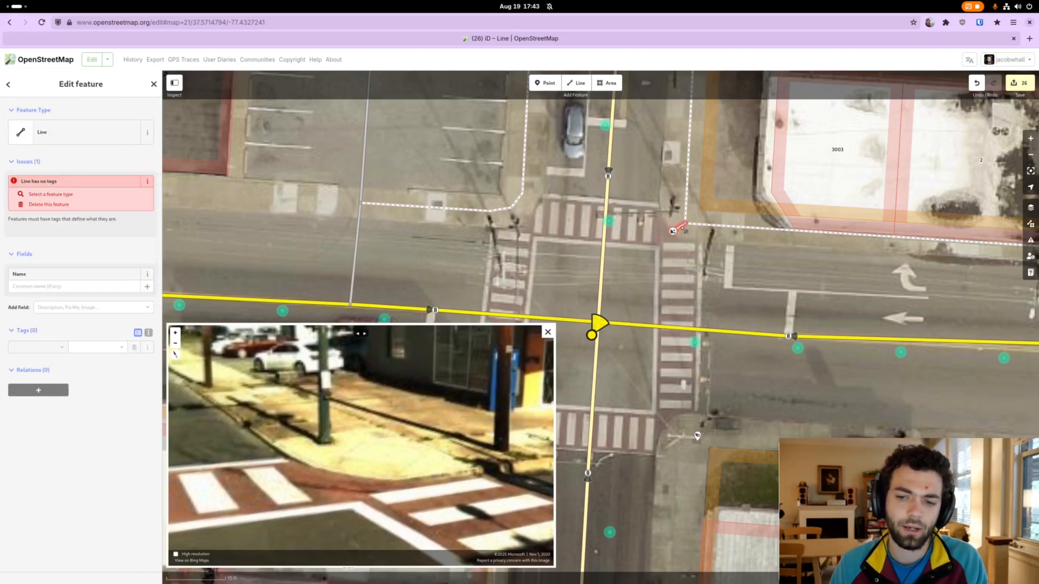
{"action": "left_click", "coordinate": [93, 142]}
{"action": "left_click", "coordinate": [90, 167]}
{"action": "left_click", "coordinate": [675, 259]}
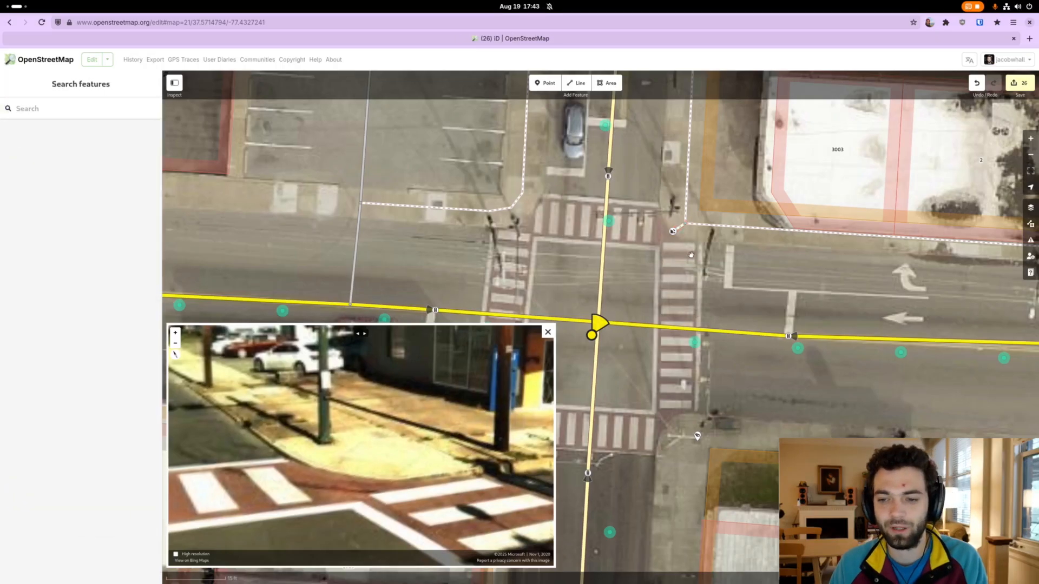
Adjust the northeast sidewalk's corner nodes where the short connecting path joins it
{"action": "scroll", "coordinate": [675, 259], "scroll_direction": "up", "scroll_amount": 2}
{"action": "left_click", "coordinate": [676, 245]}
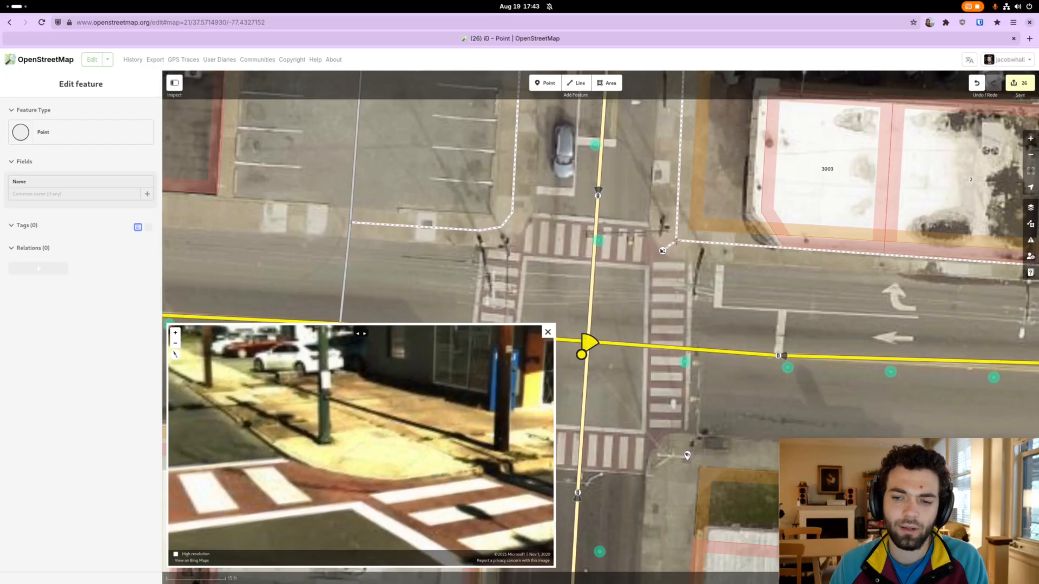
{"action": "left_click", "coordinate": [698, 245]}
{"action": "left_click", "coordinate": [685, 240]}
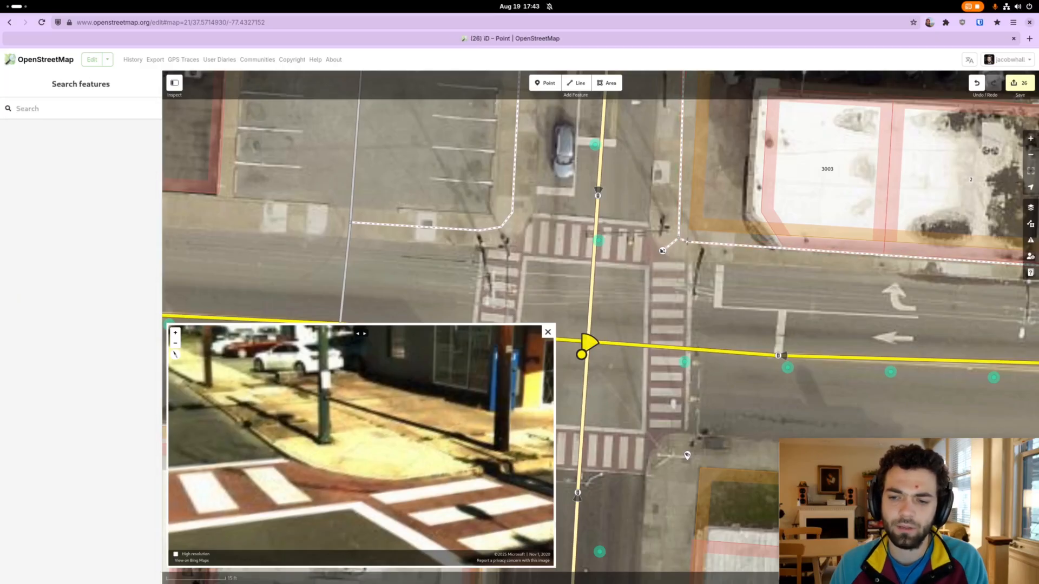
{"action": "left_click", "coordinate": [685, 241]}
{"action": "left_click_drag", "start_coordinate": [680, 232], "coordinate": [682, 309]}
{"action": "left_click", "coordinate": [671, 222]}
{"action": "scroll", "coordinate": [703, 304], "scroll_direction": "up", "scroll_amount": 2}
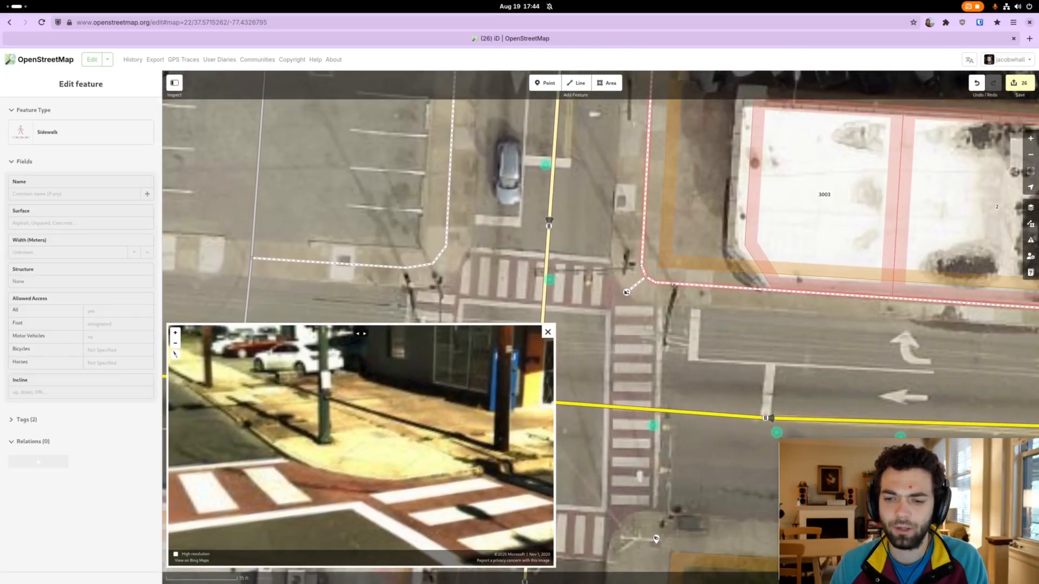
{"action": "left_click", "coordinate": [659, 282]}
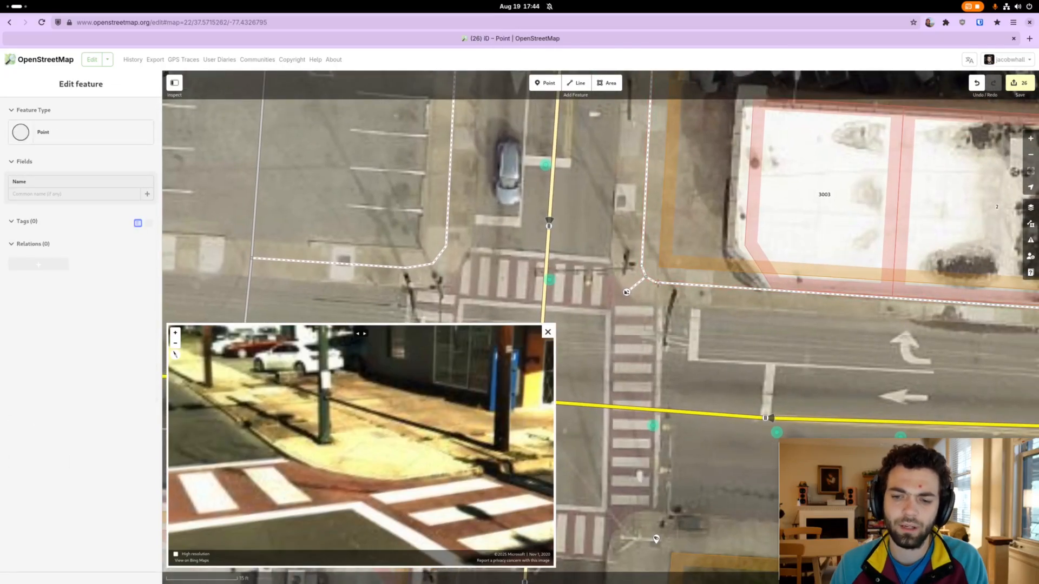
{"action": "left_click_drag", "start_coordinate": [658, 282], "coordinate": [650, 287]}
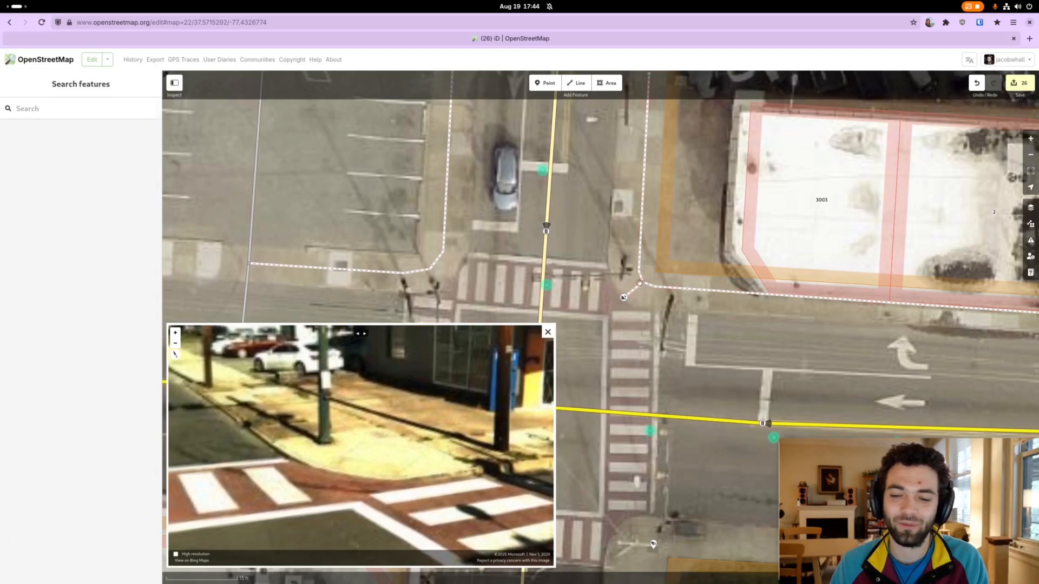
{"action": "left_click_drag", "start_coordinate": [648, 293], "coordinate": [622, 279]}
{"action": "left_click", "coordinate": [628, 283]}
{"action": "left_click", "coordinate": [623, 265]}
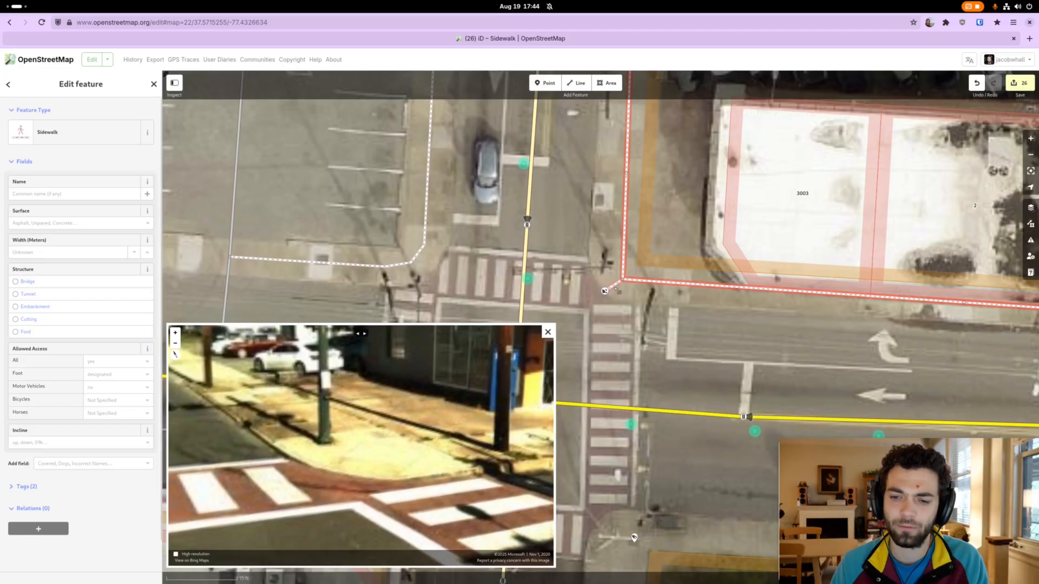
{"action": "left_click", "coordinate": [629, 293]}
{"action": "left_click_drag", "start_coordinate": [609, 320], "coordinate": [646, 279]}
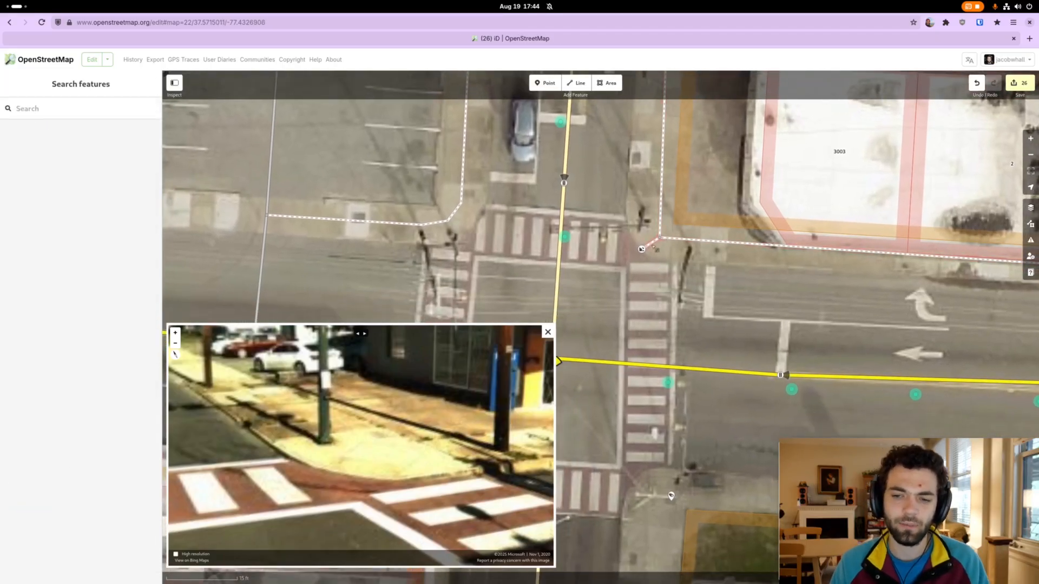
Examine the northeast curb ramp and the adjoining crosswalks in the street-level photo
{"action": "left_click_drag", "start_coordinate": [403, 456], "coordinate": [401, 403]}
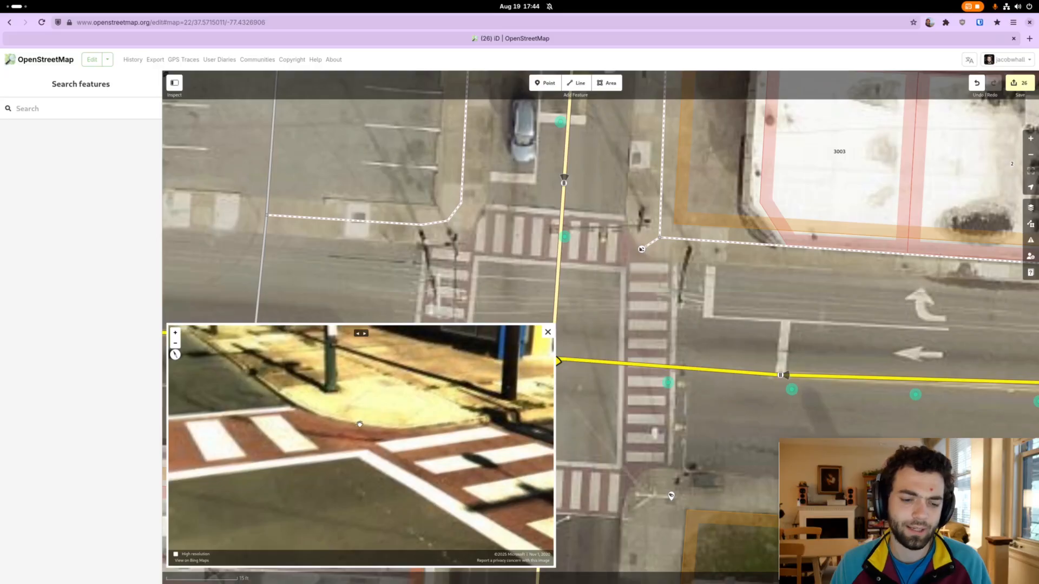
{"action": "left_click_drag", "start_coordinate": [359, 424], "coordinate": [372, 434]}
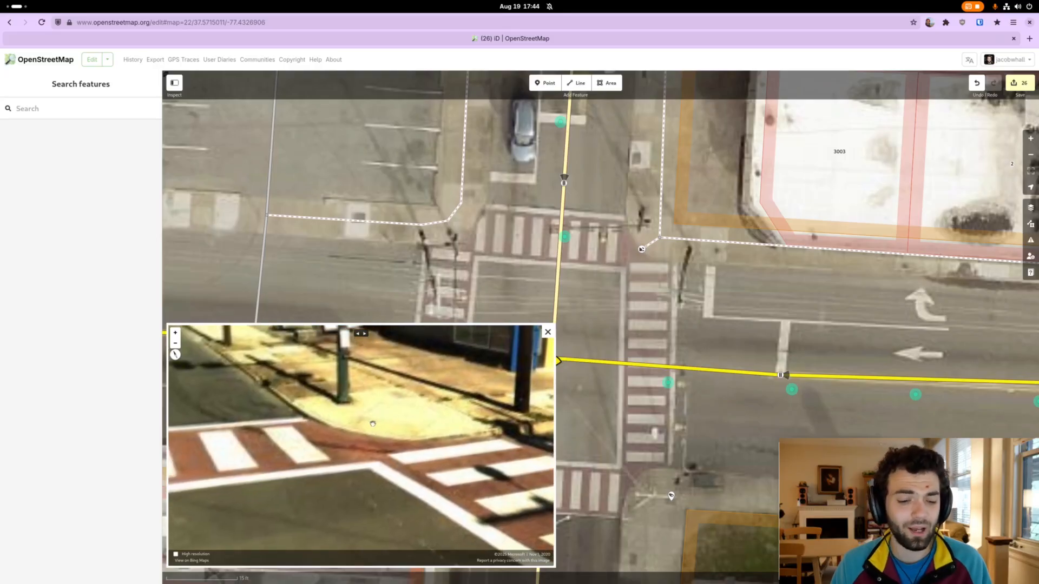
{"action": "scroll", "coordinate": [377, 435], "scroll_direction": "down", "scroll_amount": 5}
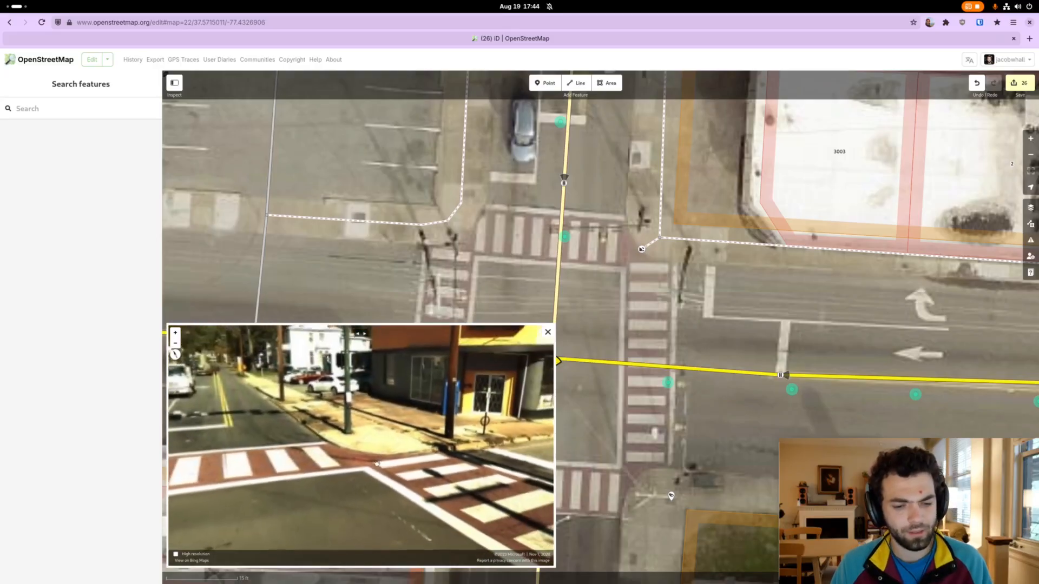
{"action": "scroll", "coordinate": [368, 427], "scroll_direction": "up", "scroll_amount": 5}
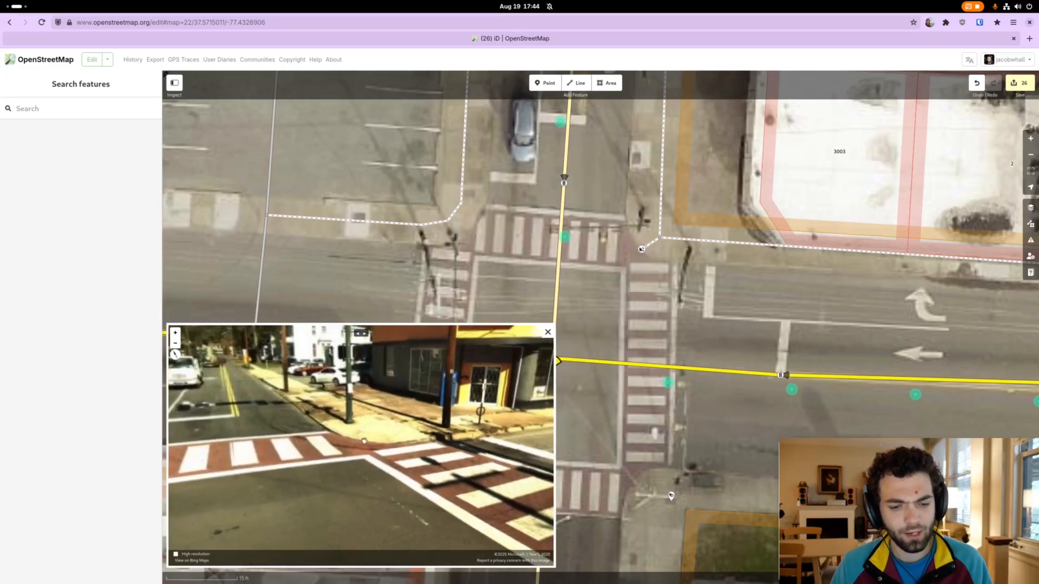
Select the northeast lowered curb and examine the northeast and northwest corners' curb ramps in the street-level photo for tactile paving
{"action": "left_click", "coordinate": [643, 250]}
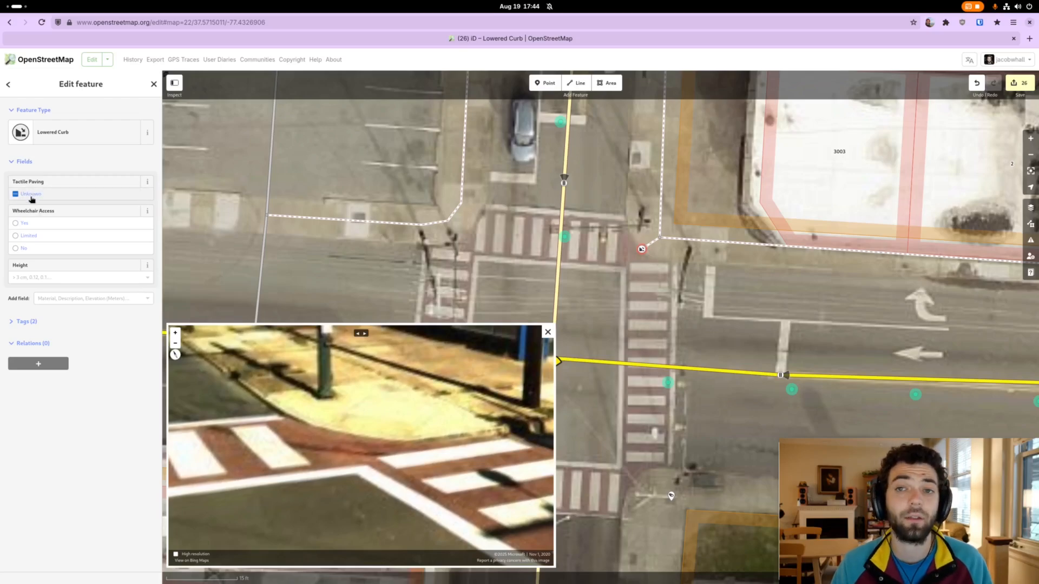
{"action": "left_click_drag", "start_coordinate": [358, 398], "coordinate": [352, 454]}
{"action": "scroll", "coordinate": [331, 438], "scroll_direction": "up", "scroll_amount": 5}
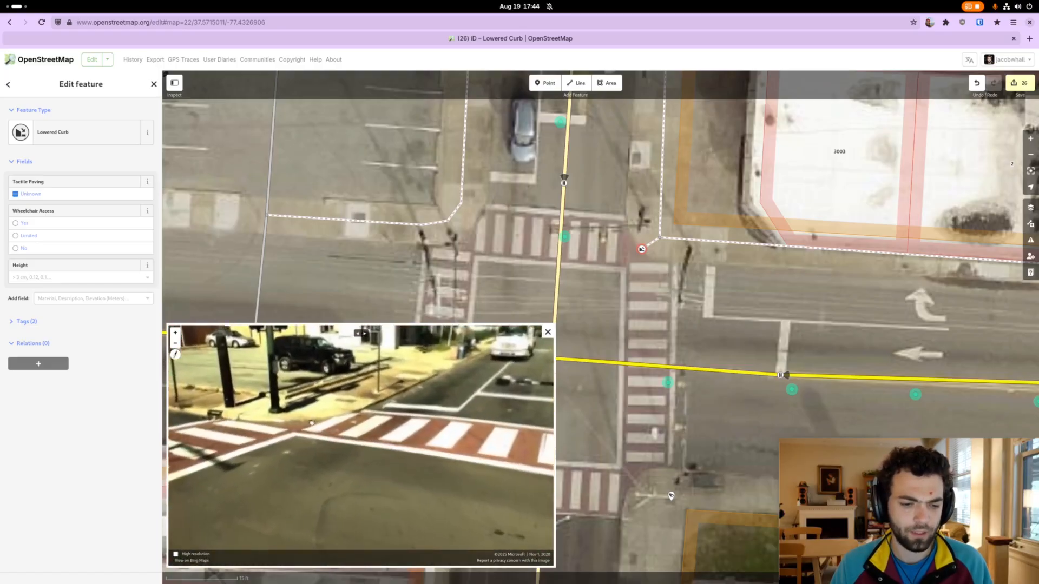
{"action": "left_click_drag", "start_coordinate": [282, 432], "coordinate": [386, 459]}
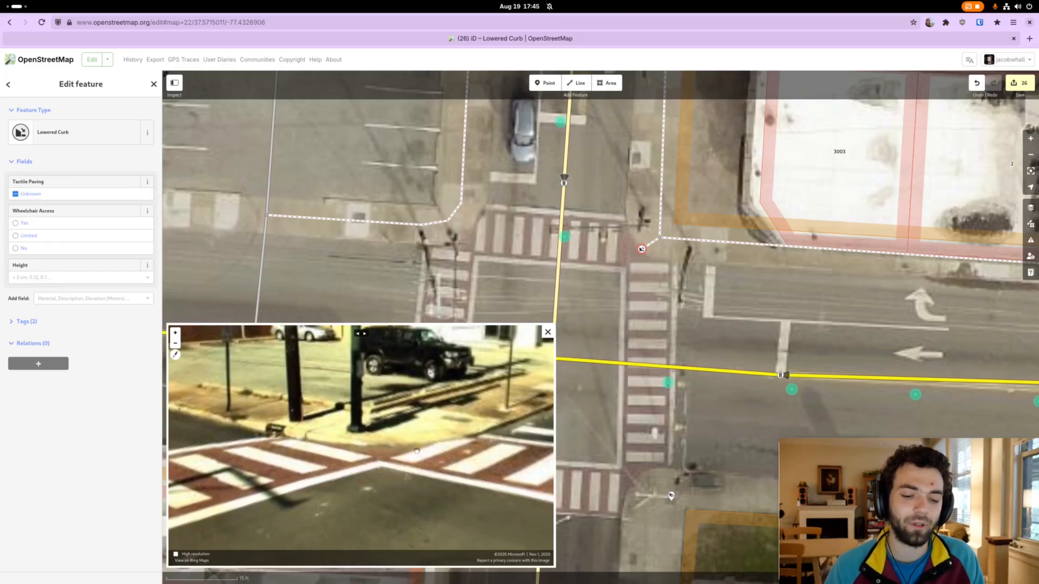
{"action": "left_click_drag", "start_coordinate": [420, 436], "coordinate": [488, 468]}
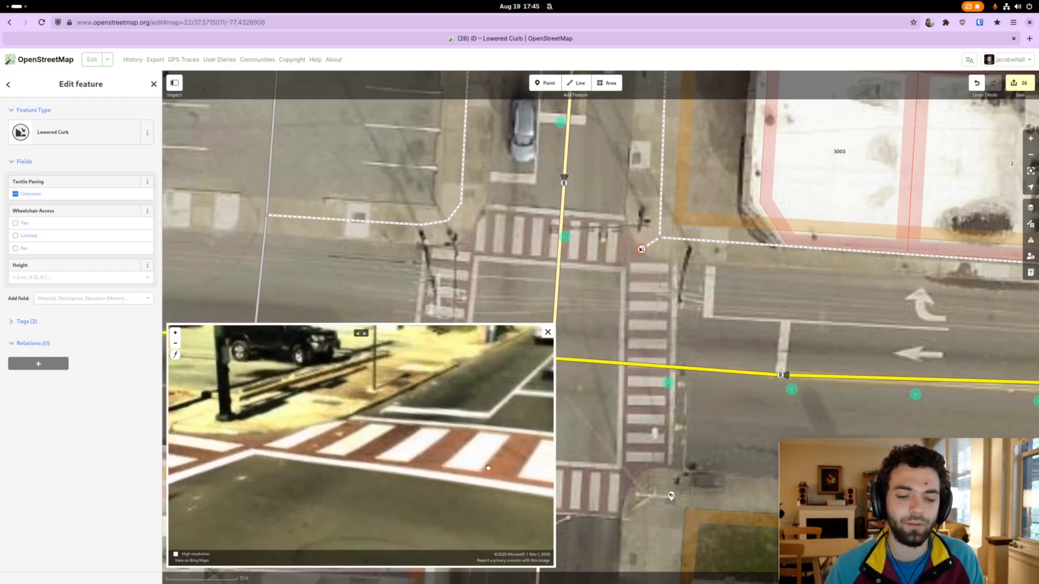
{"action": "left_click_drag", "start_coordinate": [357, 436], "coordinate": [398, 425]}
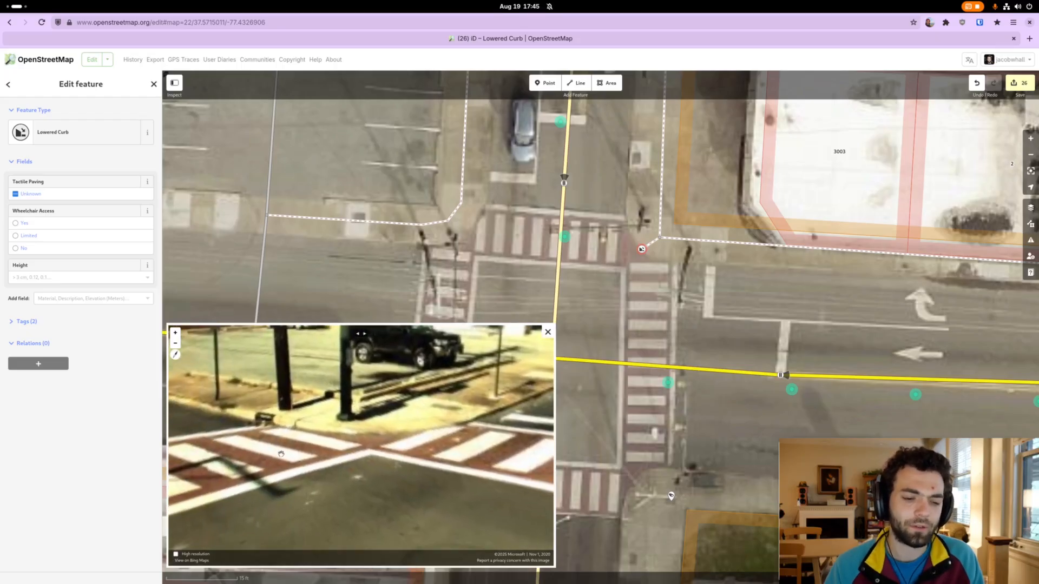
{"action": "left_click_drag", "start_coordinate": [333, 426], "coordinate": [342, 464]}
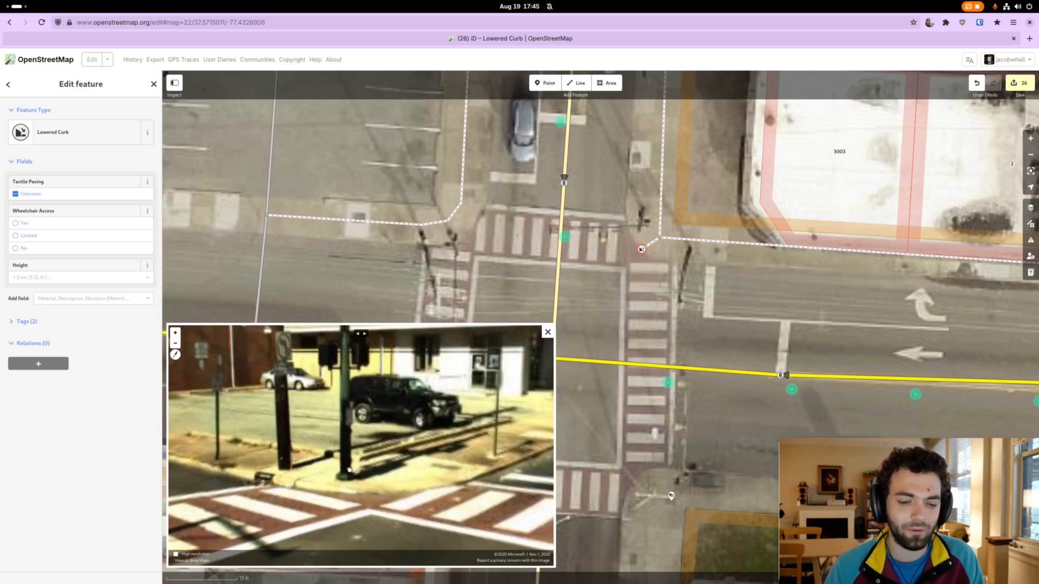
{"action": "left_click_drag", "start_coordinate": [349, 464], "coordinate": [347, 443]}
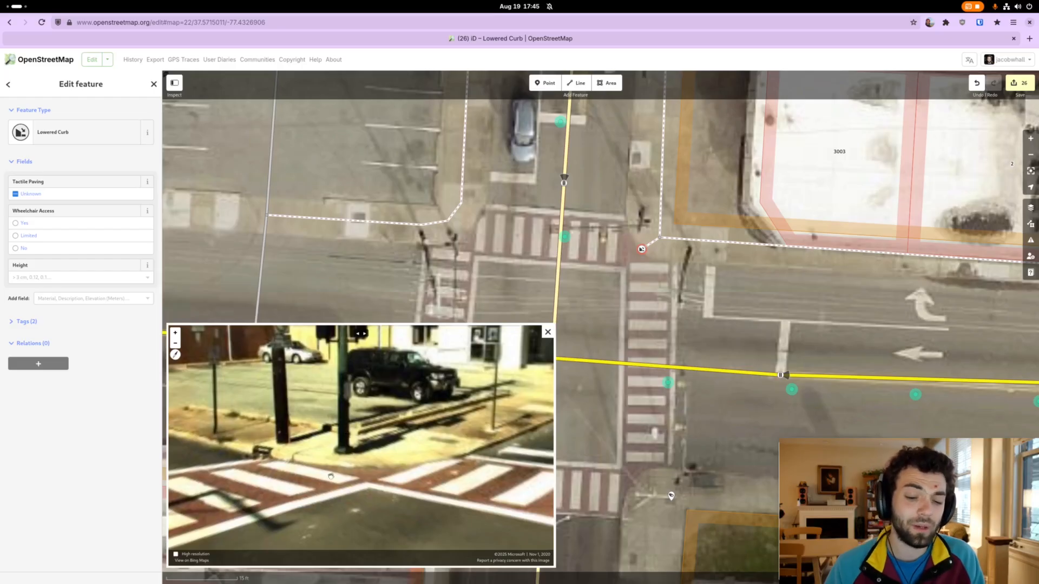
{"action": "left_click_drag", "start_coordinate": [333, 460], "coordinate": [368, 426]}
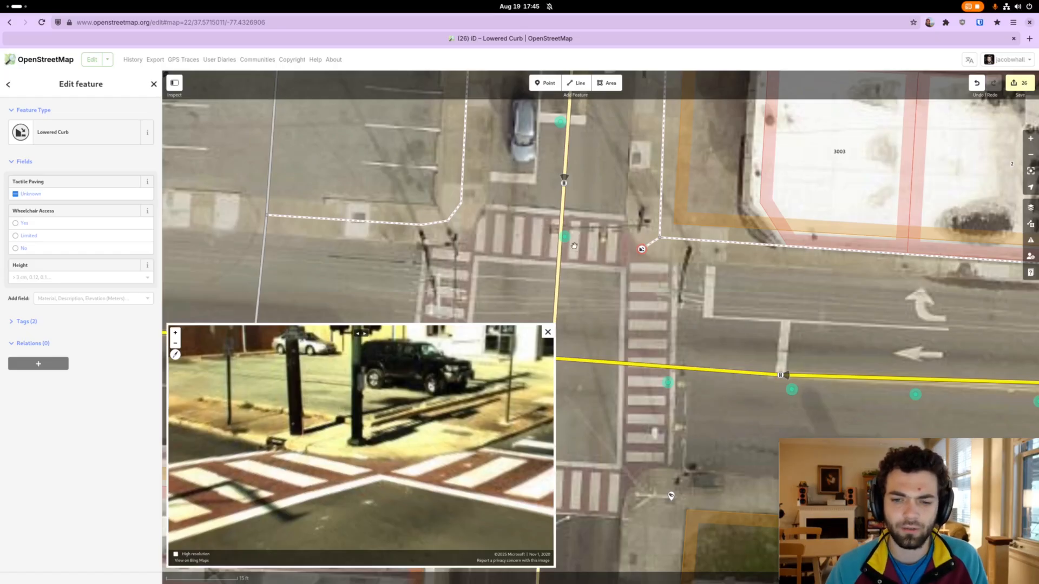
Open the street-level photo taken at the north crosswalk and examine the northwest corner's curb ramp in it
{"action": "left_click_drag", "start_coordinate": [594, 264], "coordinate": [659, 259]}
{"action": "left_click", "coordinate": [632, 225]}
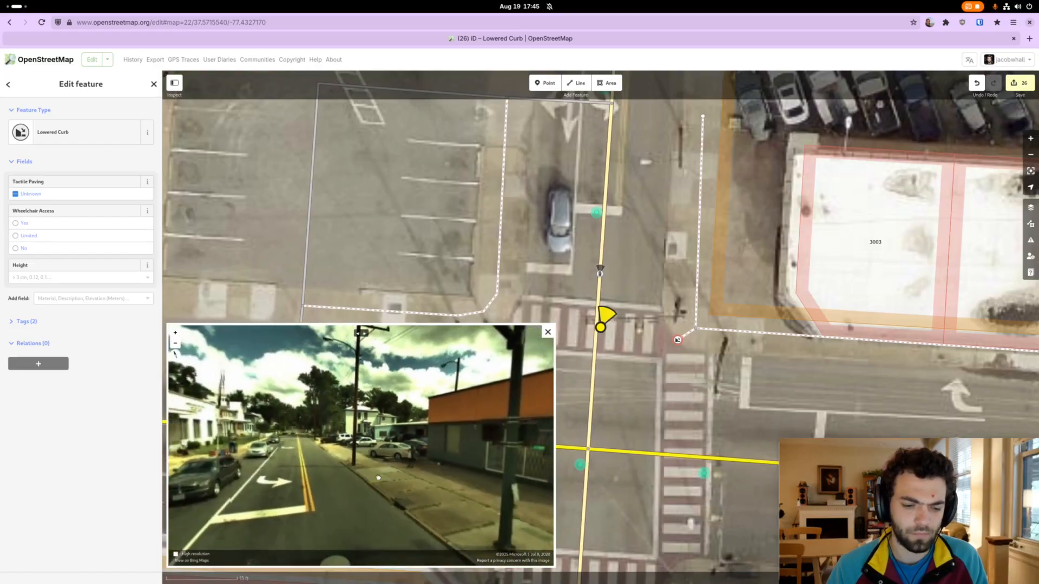
{"action": "left_click_drag", "start_coordinate": [417, 443], "coordinate": [369, 441]}
{"action": "scroll", "coordinate": [369, 441], "scroll_direction": "up", "scroll_amount": 3}
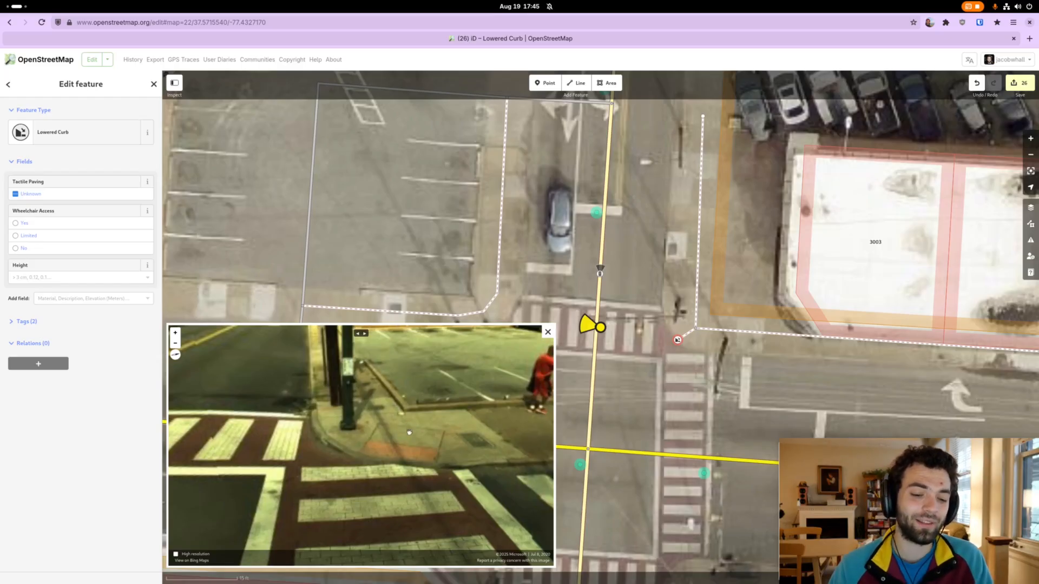
{"action": "left_click_drag", "start_coordinate": [402, 451], "coordinate": [414, 383]}
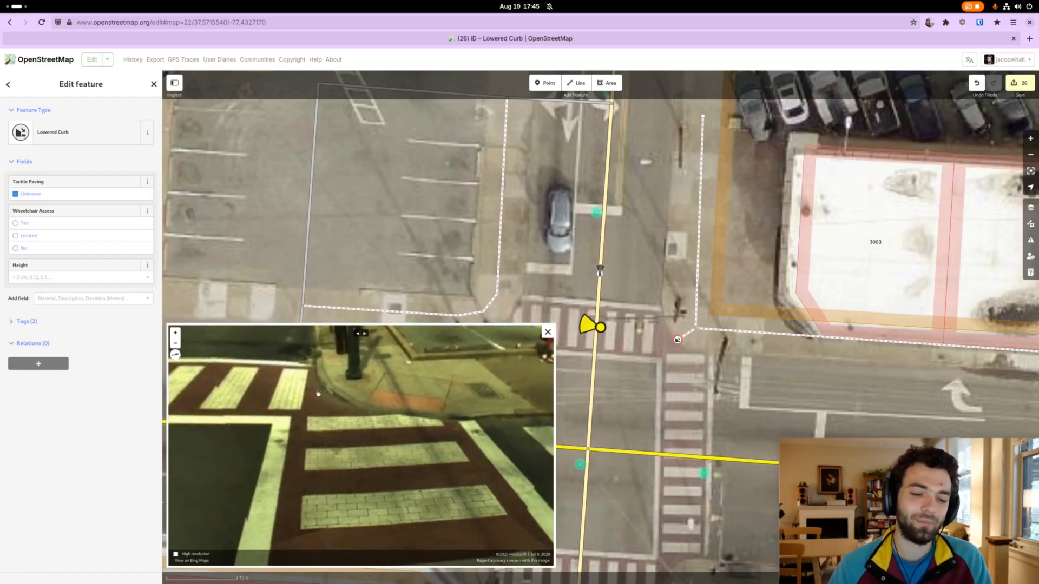
{"action": "left_click_drag", "start_coordinate": [325, 392], "coordinate": [381, 425]}
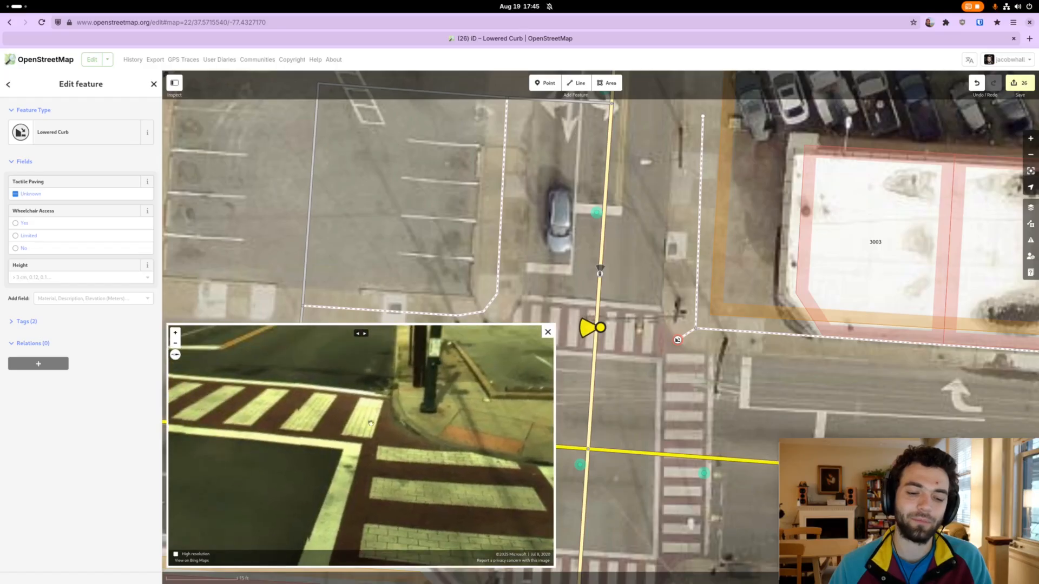
Draw a short line from the northwest sidewalk corner to the curb and set its feature type to Sidewalk
{"action": "left_click_drag", "start_coordinate": [573, 380], "coordinate": [630, 356]}
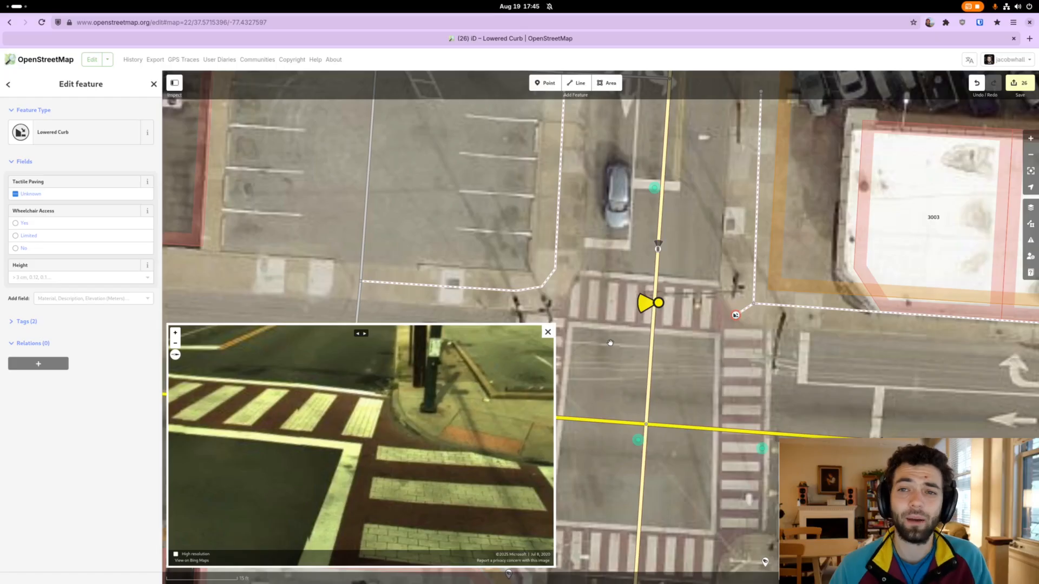
{"action": "left_click_drag", "start_coordinate": [611, 342], "coordinate": [621, 321]}
{"action": "key", "text": "Escape"}
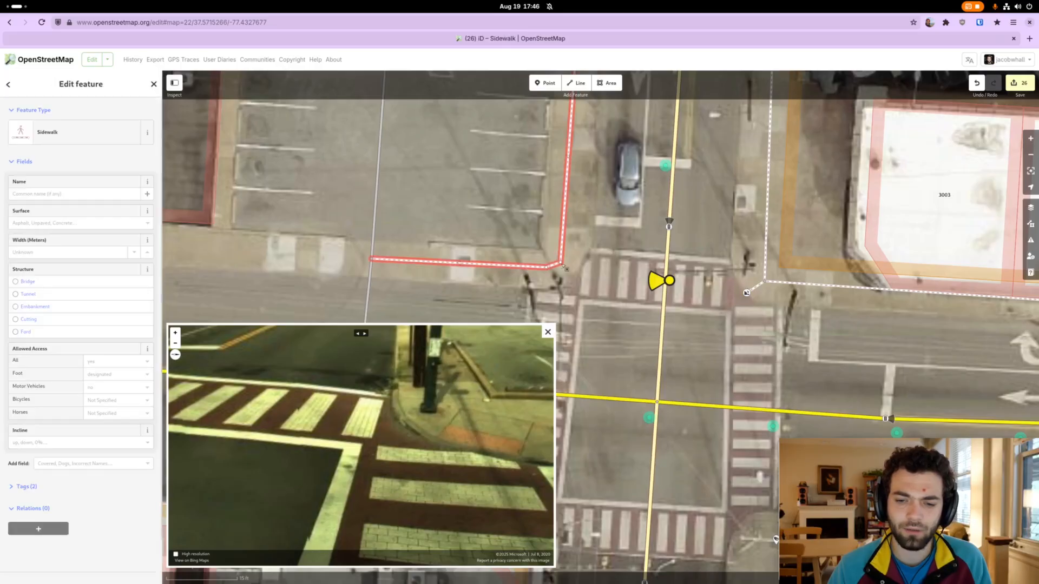
{"action": "key", "text": "2"}
{"action": "left_click", "coordinate": [564, 260]}
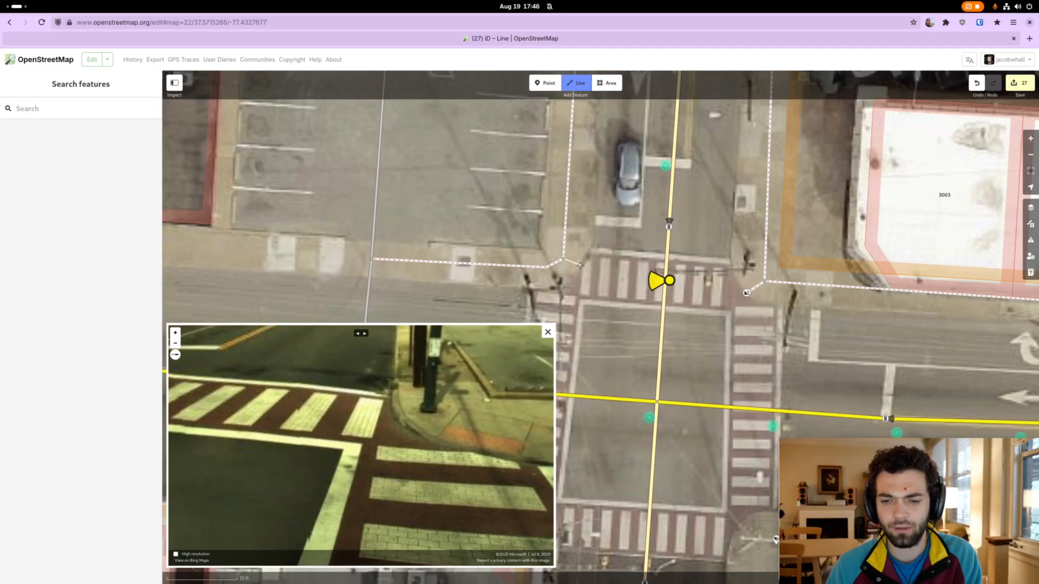
{"action": "double_click", "coordinate": [580, 265]}
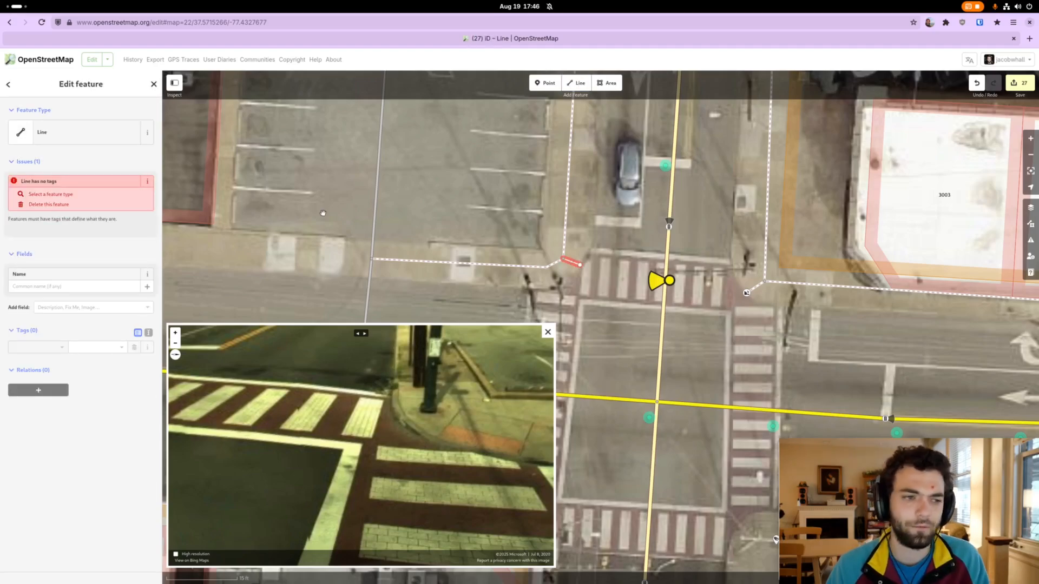
{"action": "left_click", "coordinate": [101, 132]}
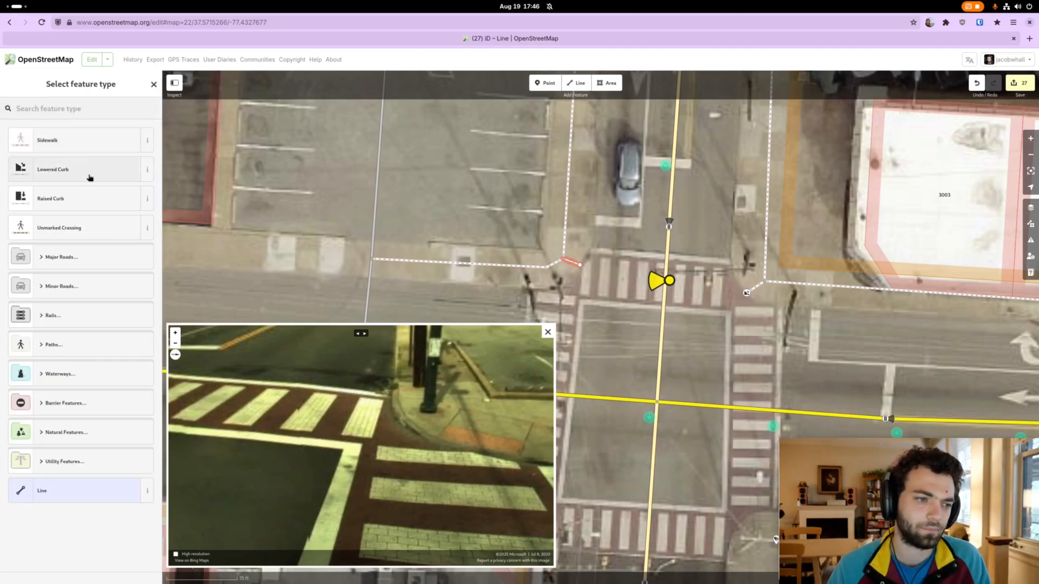
{"action": "left_click", "coordinate": [81, 143]}
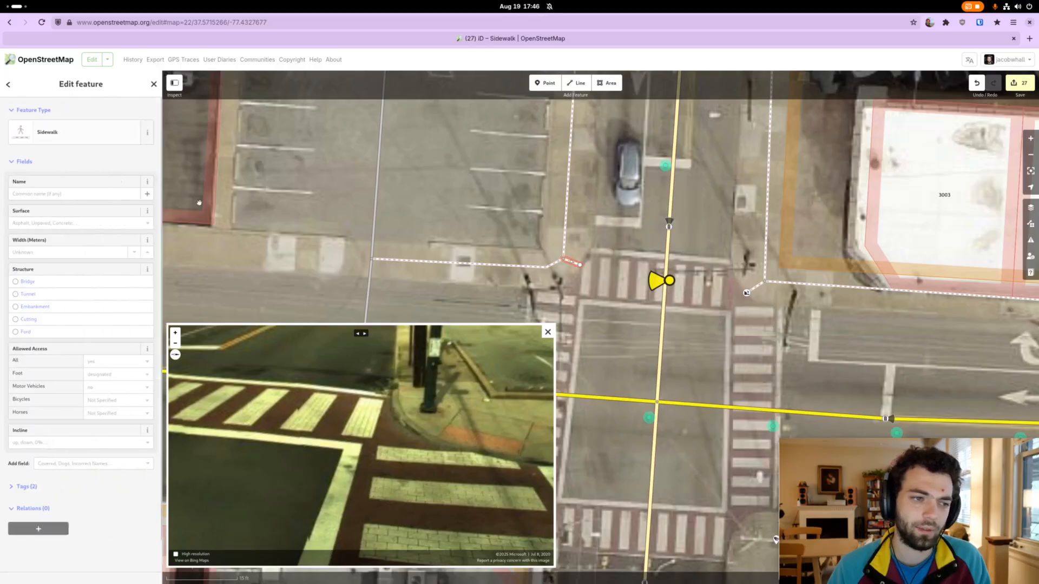
Set the curb-side end point of the short northwest sidewalk to Lowered Curb with Tactile Paving set to Yes
{"action": "left_click", "coordinate": [616, 228]}
{"action": "left_click_drag", "start_coordinate": [616, 228], "coordinate": [603, 215]}
{"action": "left_click", "coordinate": [567, 253]}
{"action": "left_click", "coordinate": [81, 132]}
{"action": "left_click", "coordinate": [89, 139]}
{"action": "left_click", "coordinate": [77, 193]}
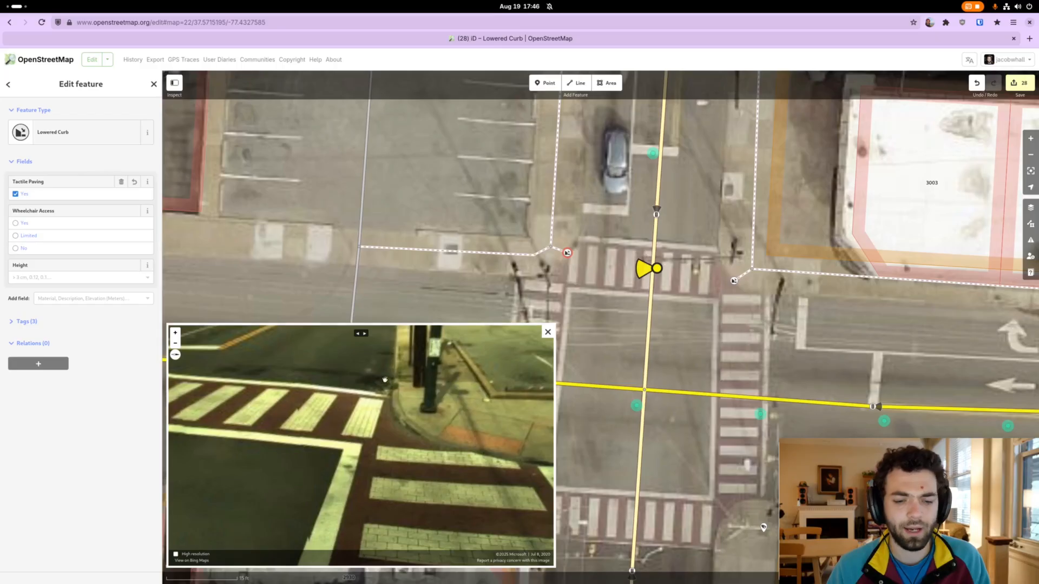
Check the northeast curb ramp in the street-level photo and set the northeast lowered curb's Tactile Paving to Yes
{"action": "scroll", "coordinate": [433, 375], "scroll_direction": "down", "scroll_amount": 3}
{"action": "left_click_drag", "start_coordinate": [428, 381], "coordinate": [233, 393]}
{"action": "left_click_drag", "start_coordinate": [374, 390], "coordinate": [305, 392]}
{"action": "scroll", "coordinate": [325, 400], "scroll_direction": "up", "scroll_amount": 3}
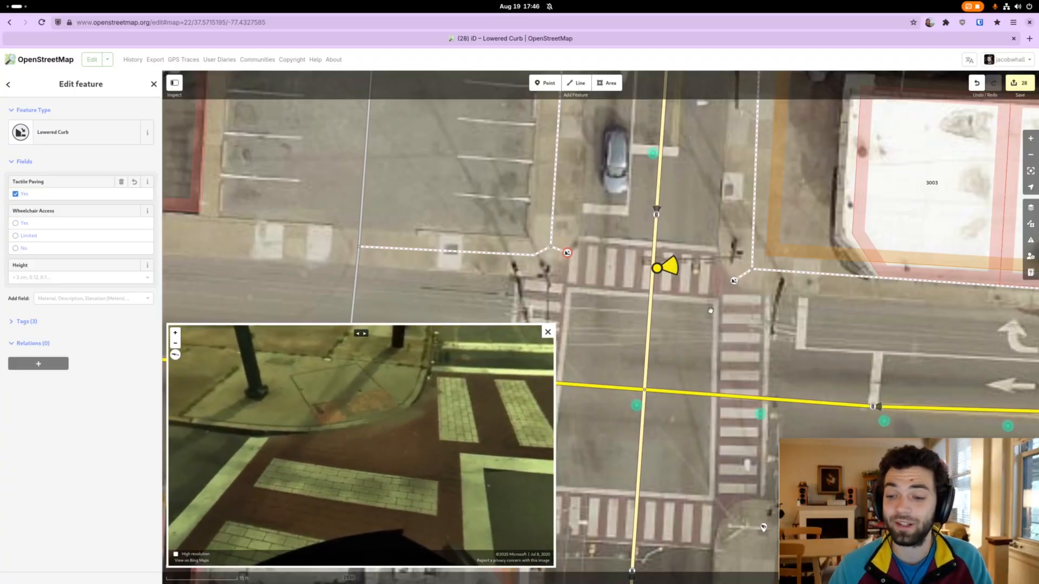
{"action": "left_click", "coordinate": [734, 281]}
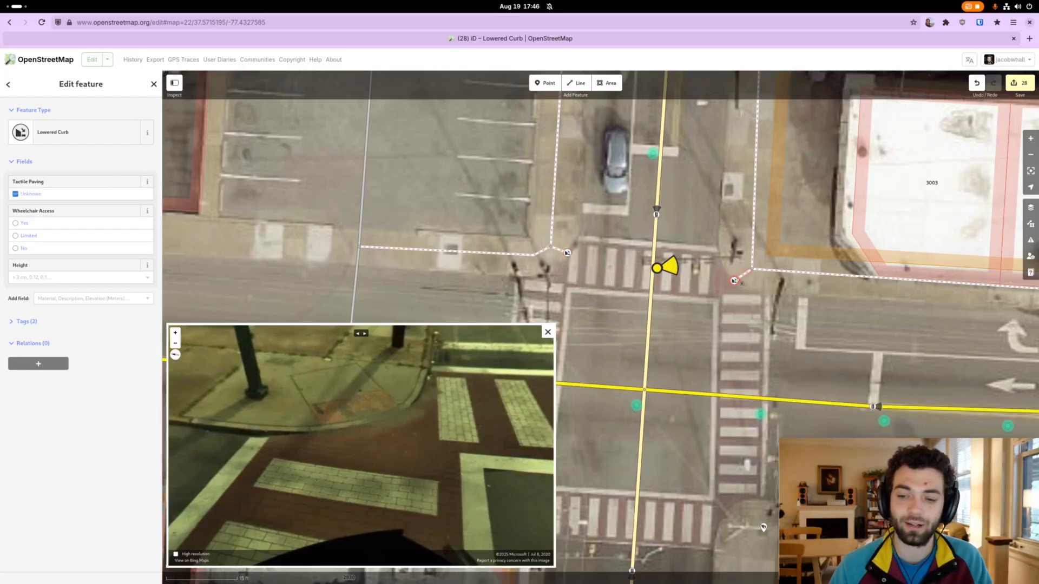
{"action": "left_click", "coordinate": [15, 194]}
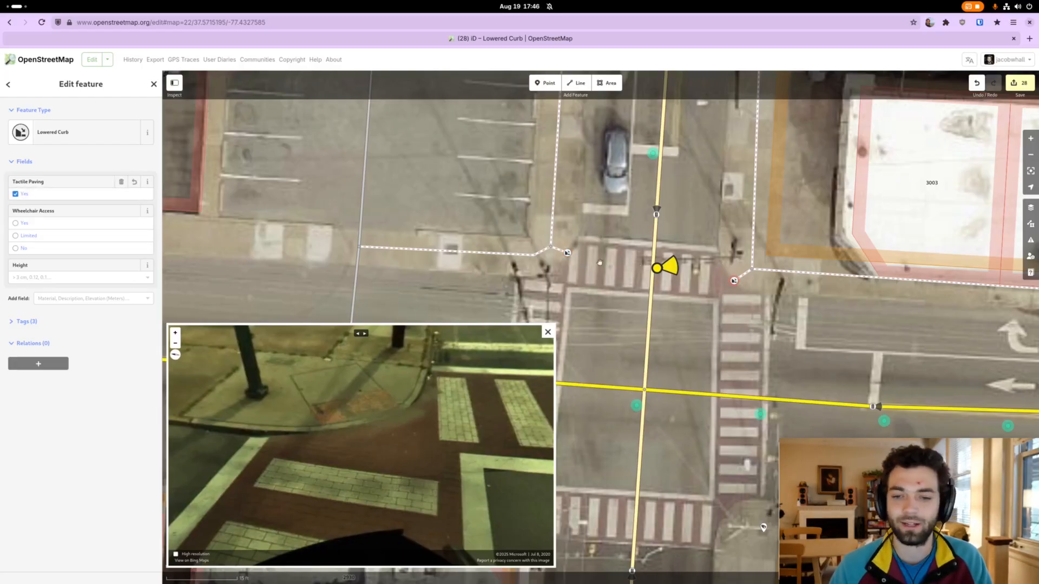
{"action": "left_click", "coordinate": [154, 84]}
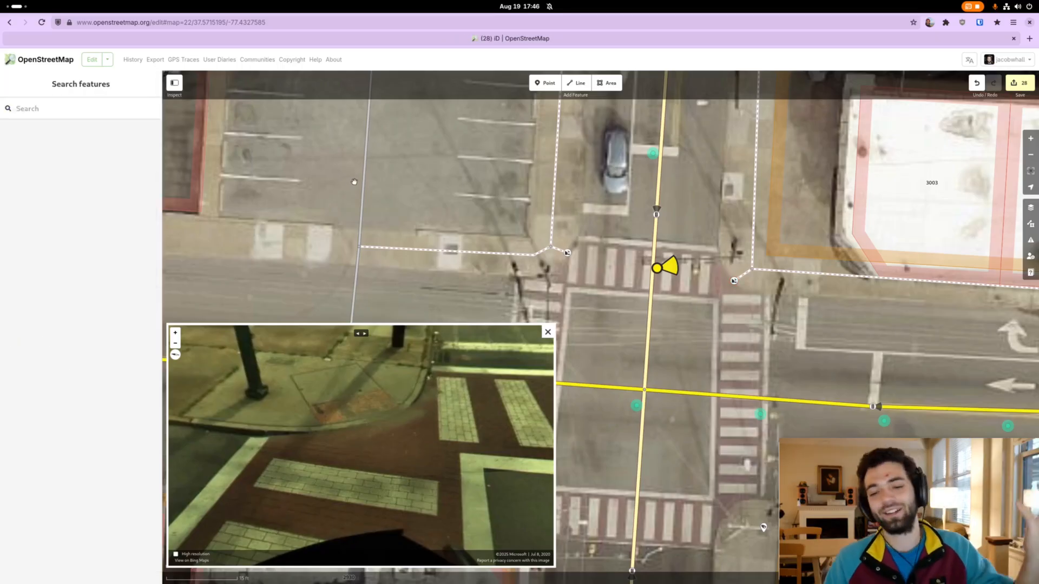
Draw a line along the north crosswalk from the northwest lowered curb to the northeast lowered curb
{"action": "scroll", "coordinate": [460, 206], "scroll_direction": "right", "scroll_amount": 2}
{"action": "scroll", "coordinate": [460, 206], "scroll_direction": "down", "scroll_amount": 1}
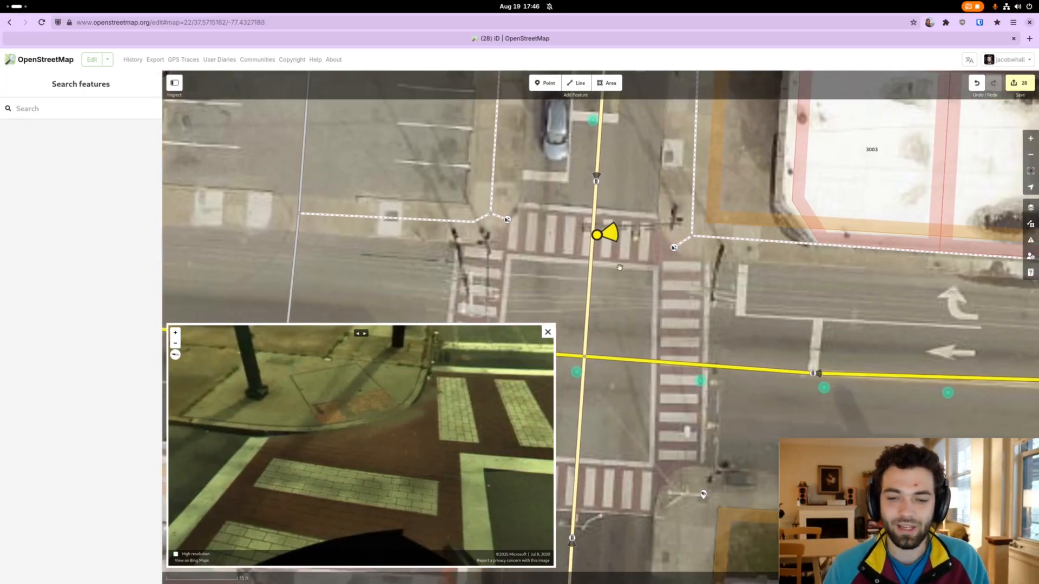
{"action": "left_click", "coordinate": [509, 221]}
{"action": "left_click", "coordinate": [674, 247]}
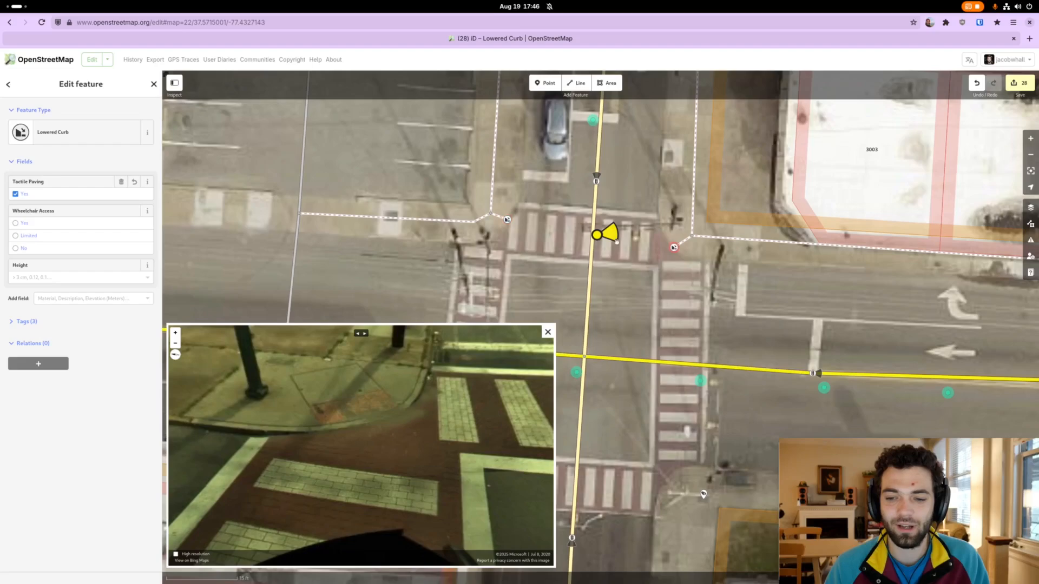
{"action": "left_click", "coordinate": [560, 302]}
{"action": "scroll", "coordinate": [558, 295], "scroll_direction": "left", "scroll_amount": 2}
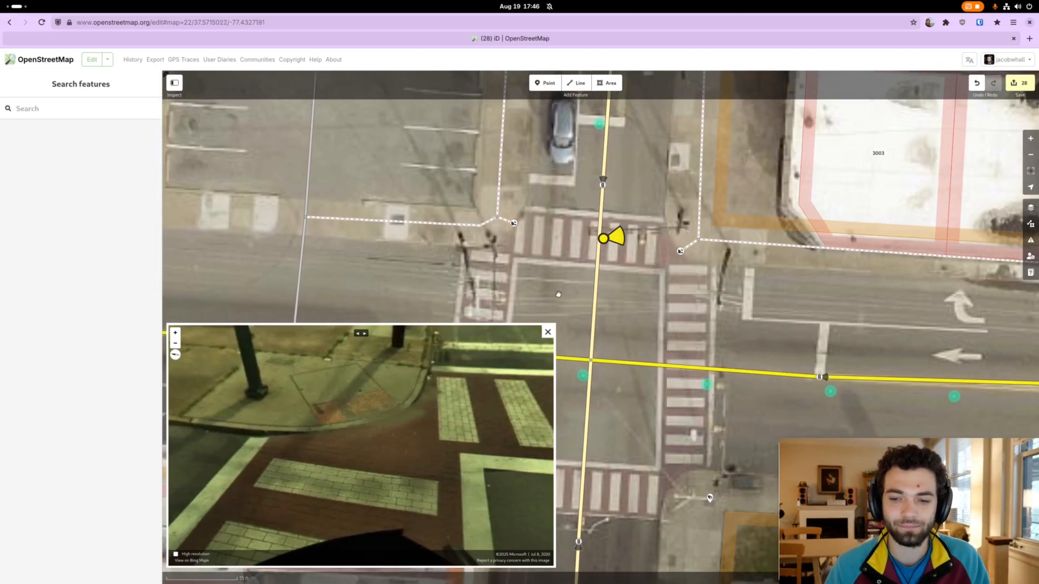
{"action": "key", "text": "2"}
{"action": "left_click", "coordinate": [530, 223]}
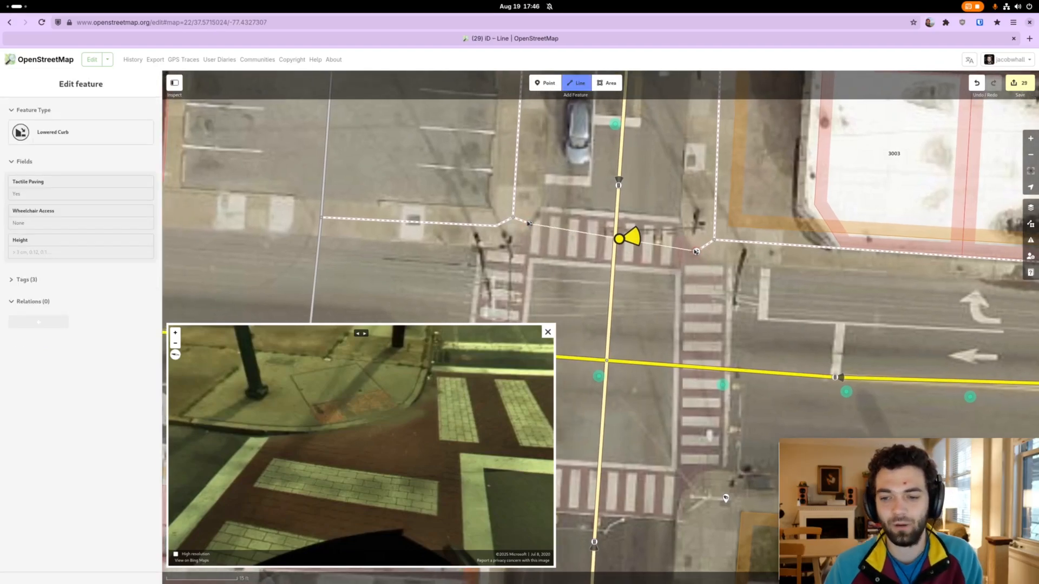
{"action": "left_click", "coordinate": [697, 251]}
{"action": "key", "text": "Escape"}
Examine the new crossing line's alignment on the aerial imagery and the north crosswalk in the street-level photo
{"action": "left_click", "coordinate": [659, 276]}
{"action": "left_click", "coordinate": [590, 252]}
{"action": "left_click_drag", "start_coordinate": [611, 260], "coordinate": [589, 266]}
{"action": "left_click", "coordinate": [590, 267]}
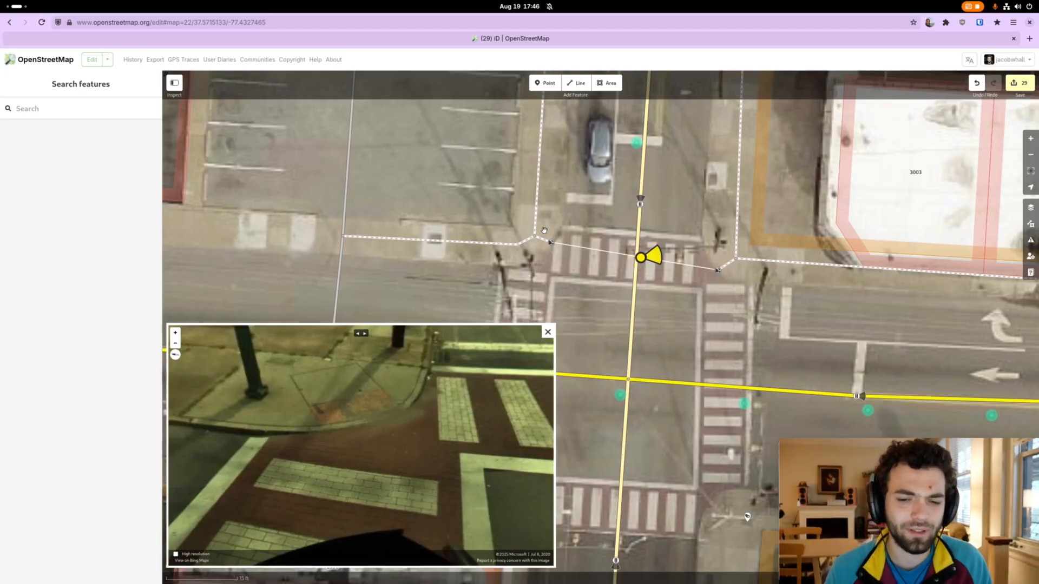
{"action": "left_click_drag", "start_coordinate": [541, 255], "coordinate": [541, 255]}
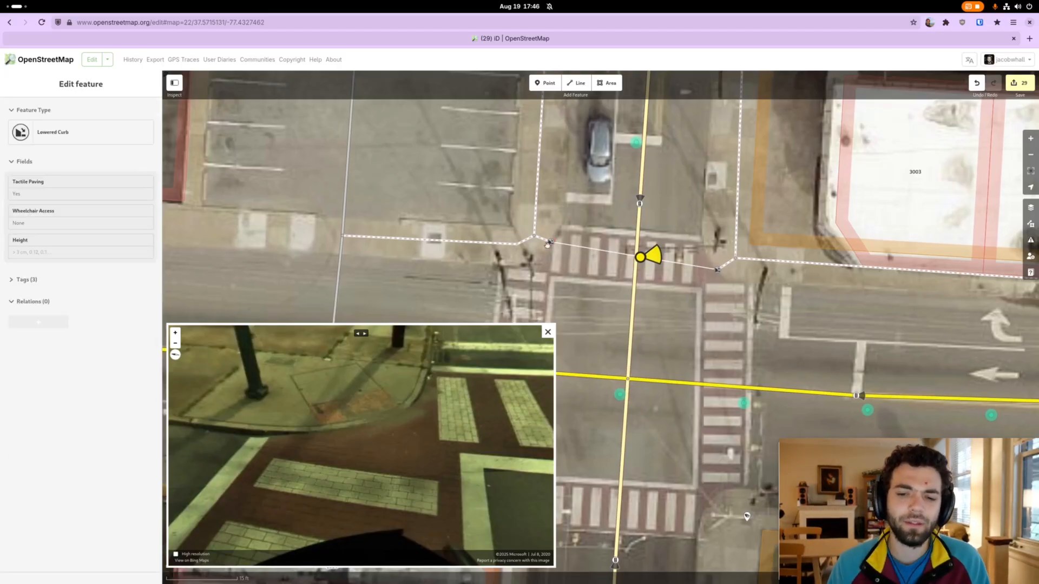
{"action": "scroll", "coordinate": [524, 247], "scroll_direction": "up", "scroll_amount": 5}
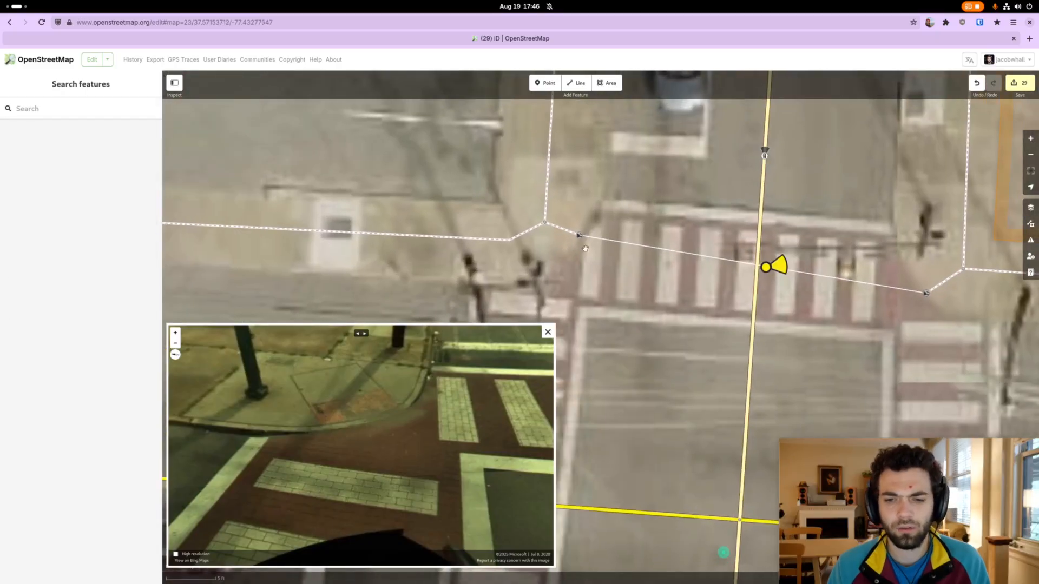
{"action": "mouse_move", "coordinate": [436, 473]}
{"action": "left_mouse_down"}
{"action": "mouse_move", "coordinate": [262, 411]}
{"action": "mouse_move", "coordinate": [424, 429]}
{"action": "mouse_move", "coordinate": [384, 540]}
{"action": "left_mouse_up"}
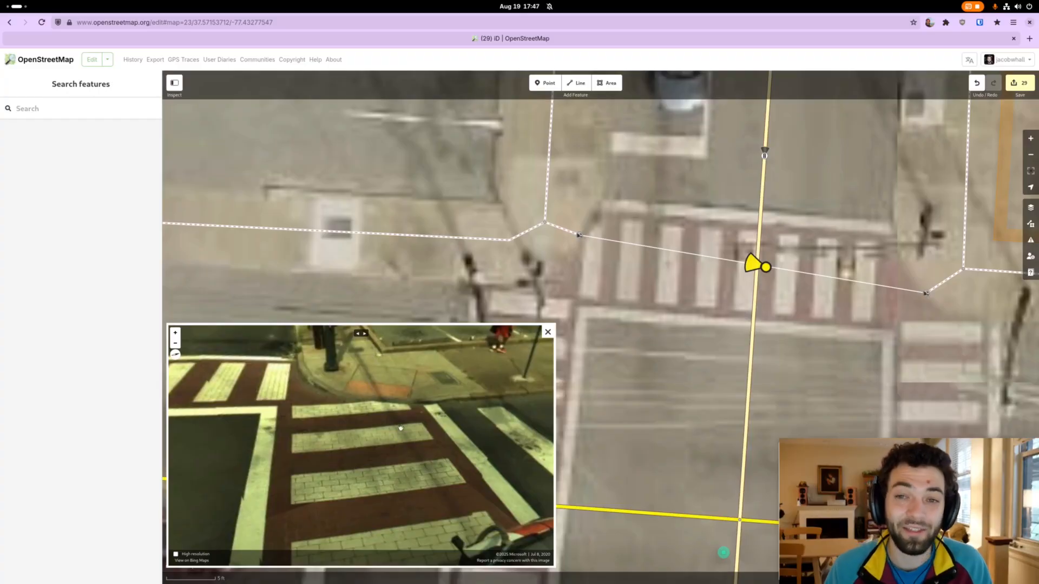
{"action": "left_click_drag", "start_coordinate": [404, 442], "coordinate": [429, 420]}
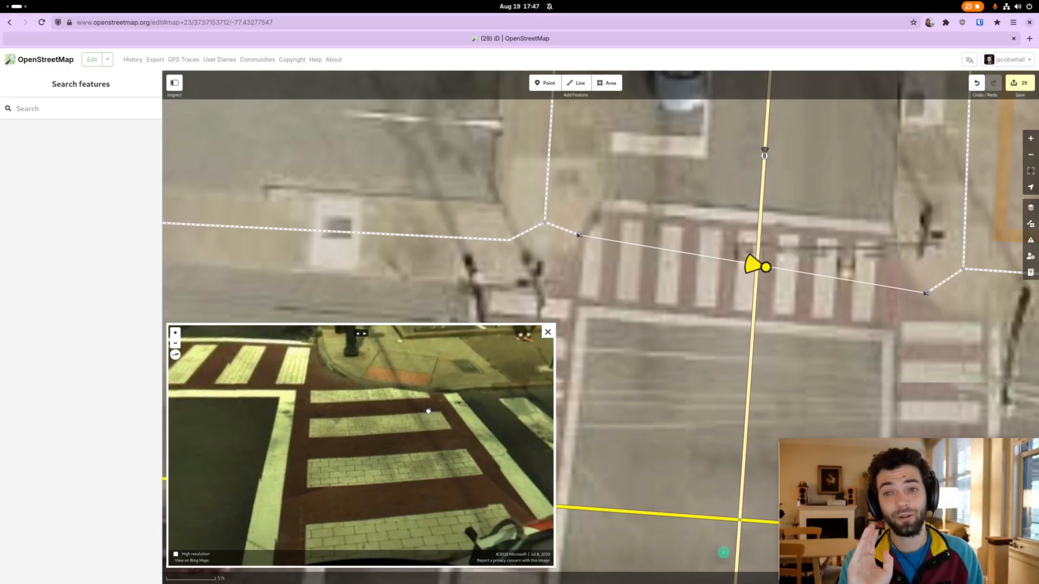
Split the northwest sidewalk line at the corner node where the short path to the curb joins it
{"action": "left_click", "coordinate": [533, 230]}
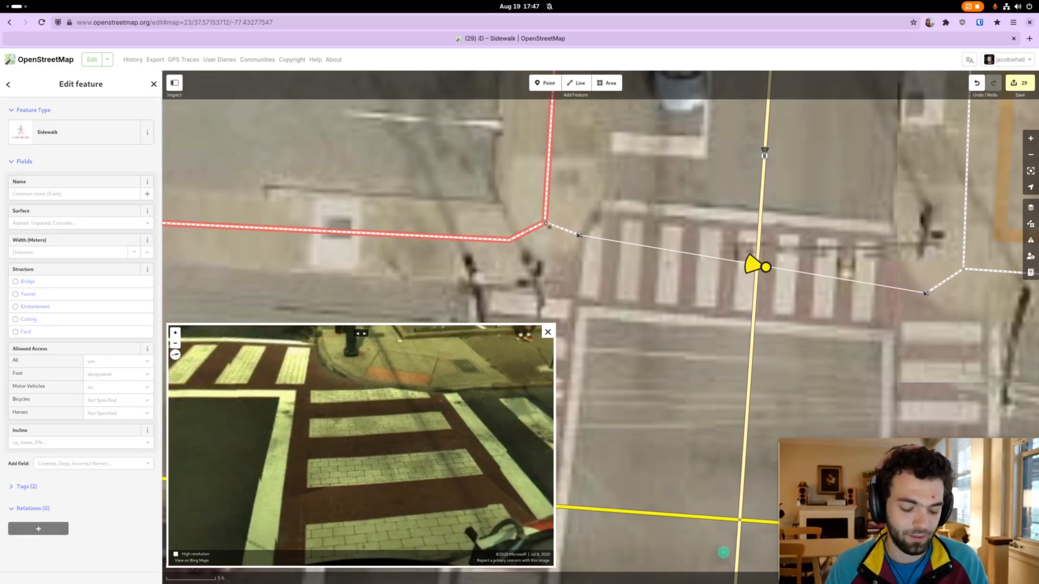
{"action": "left_click", "coordinate": [546, 224]}
{"action": "left_click", "coordinate": [535, 232]}
{"action": "left_click", "coordinate": [547, 225], "text": "shift"}
{"action": "key", "text": "x"}
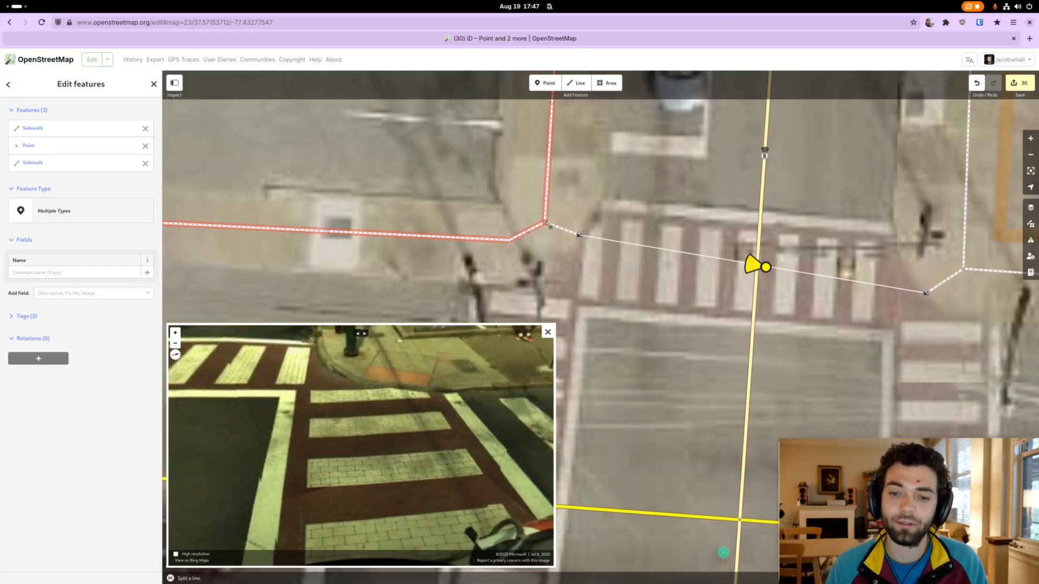
{"action": "left_click", "coordinate": [547, 224]}
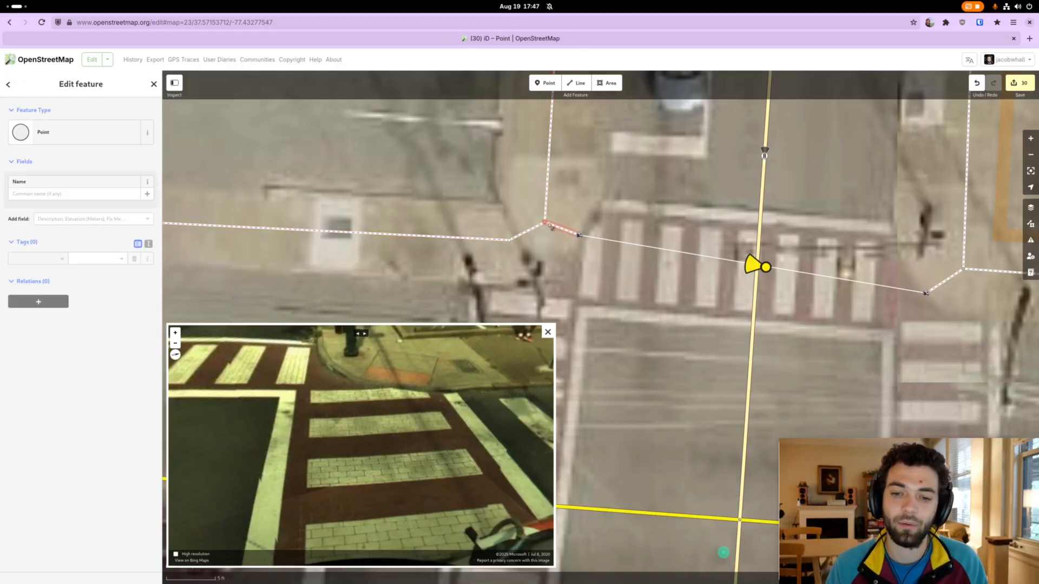
Extend the north sidewalk line south from the northwest corner node to the curb at the west crosswalk
{"action": "left_click", "coordinate": [547, 215]}
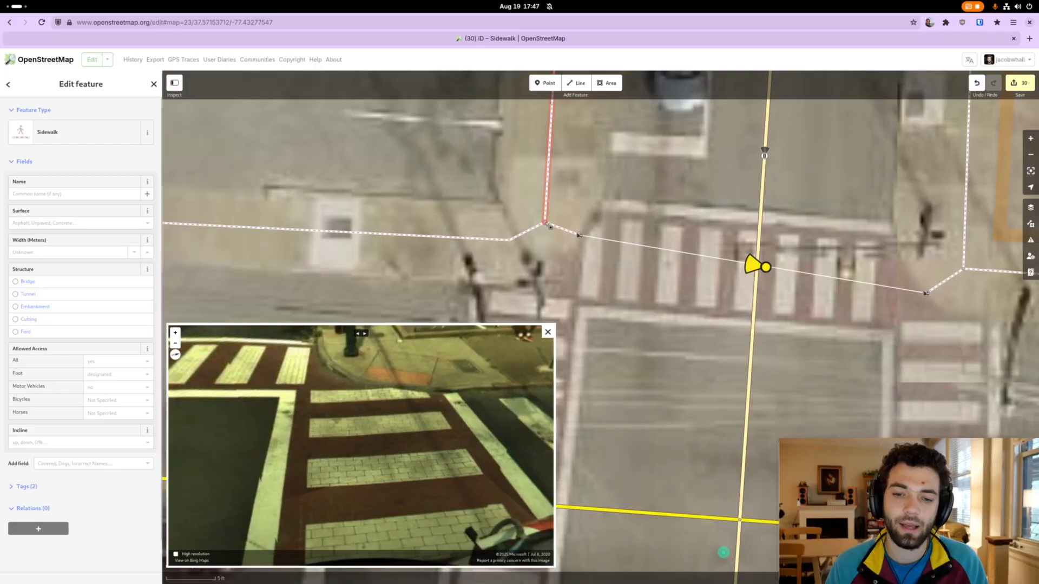
{"action": "left_click", "coordinate": [545, 222], "text": "shift"}
{"action": "right_click", "coordinate": [547, 224]}
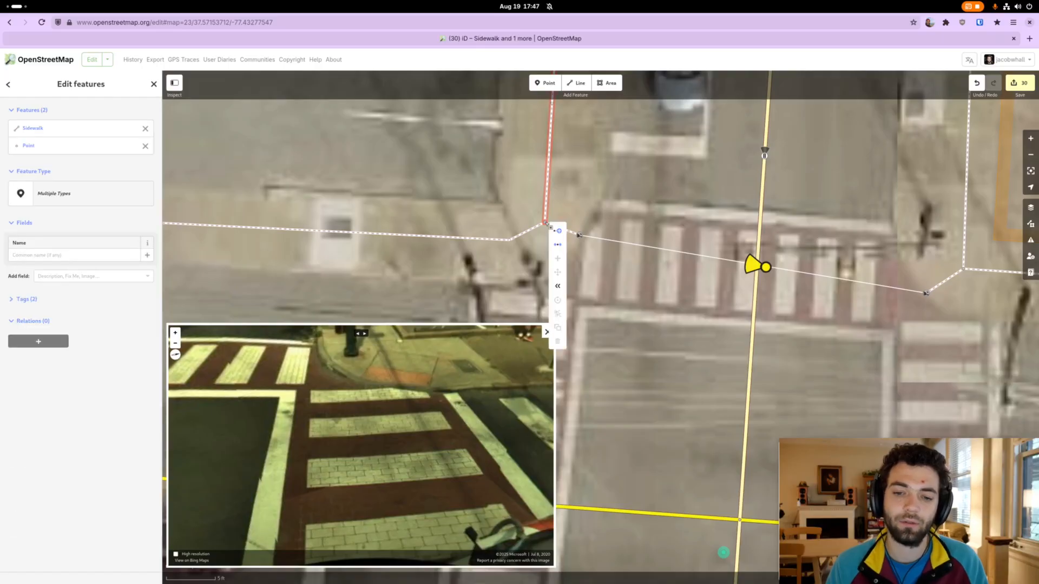
{"action": "left_click", "coordinate": [559, 232]}
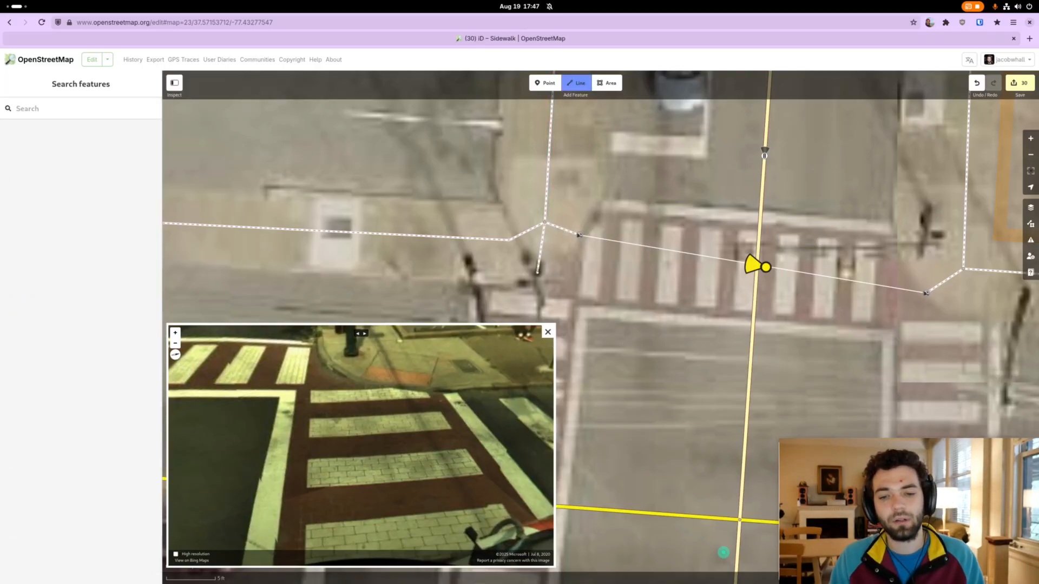
{"action": "key", "text": "Escape"}
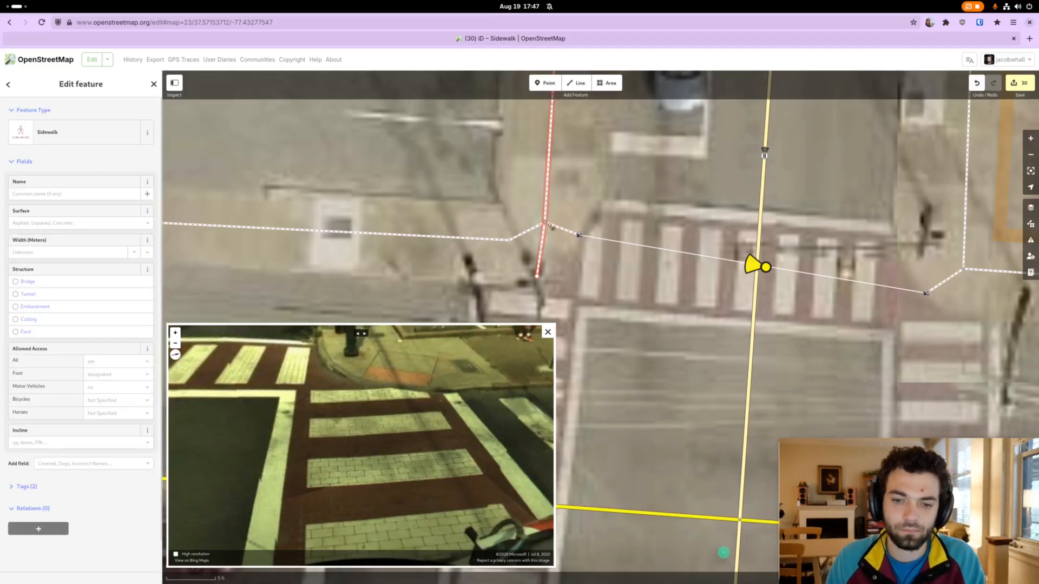
{"action": "key", "text": "Escape"}
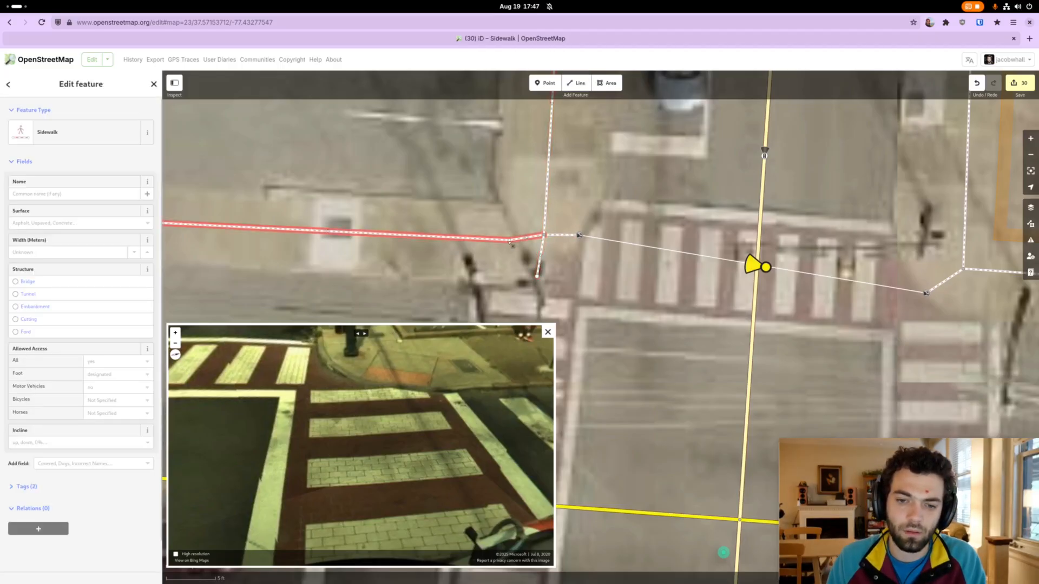
Move the northwest sidewalk junction slightly south and align the west sidewalk's bend with it
{"action": "left_click_drag", "start_coordinate": [509, 240], "coordinate": [541, 235]}
{"action": "left_click", "coordinate": [545, 218]}
{"action": "mouse_move", "coordinate": [565, 184]}
{"action": "left_mouse_down"}
{"action": "mouse_move", "coordinate": [554, 240]}
{"action": "mouse_move", "coordinate": [577, 171]}
{"action": "left_mouse_up"}
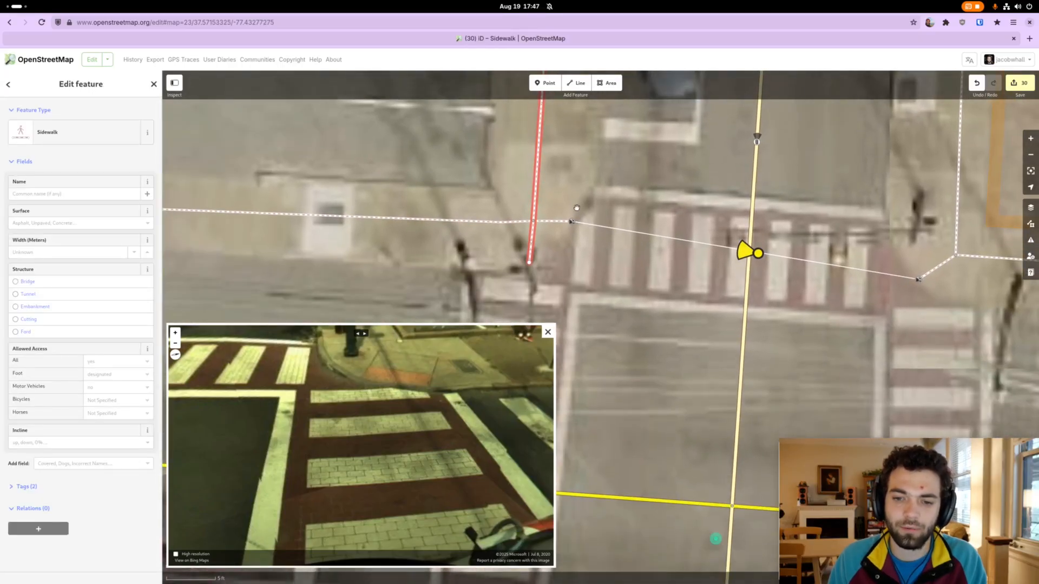
{"action": "key", "text": "Escape"}
{"action": "left_click", "coordinate": [508, 221]}
{"action": "key", "text": "Escape"}
{"action": "left_click", "coordinate": [503, 222]}
{"action": "key", "text": "Escape"}
{"action": "left_click_drag", "start_coordinate": [573, 256], "coordinate": [545, 283]}
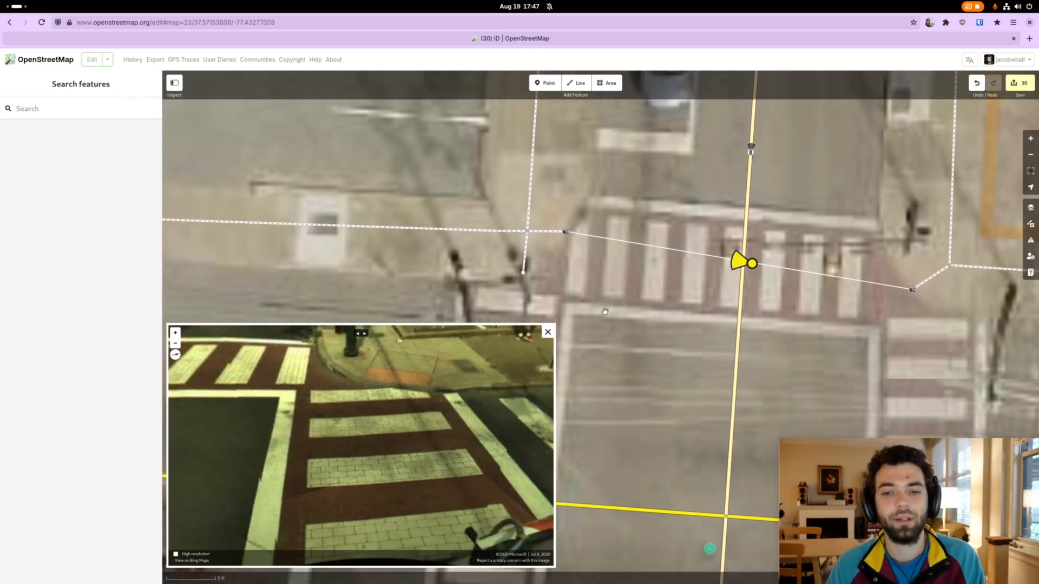
Combine the west sidewalk line with the short path to the northwest lowered curb and straighten the resulting line
{"action": "scroll", "coordinate": [587, 273], "scroll_direction": "down", "scroll_amount": 5}
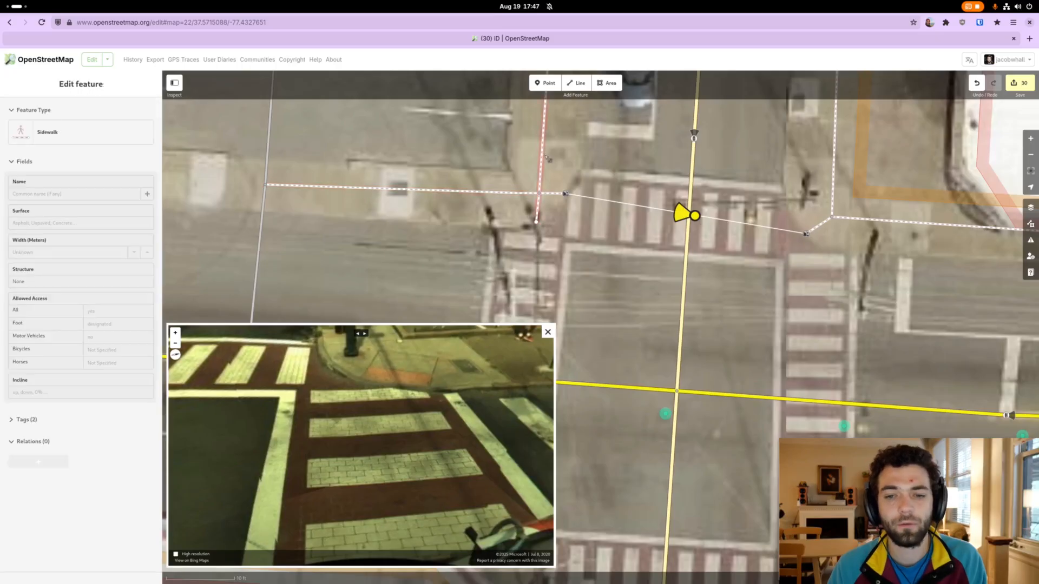
{"action": "left_click", "coordinate": [542, 187]}
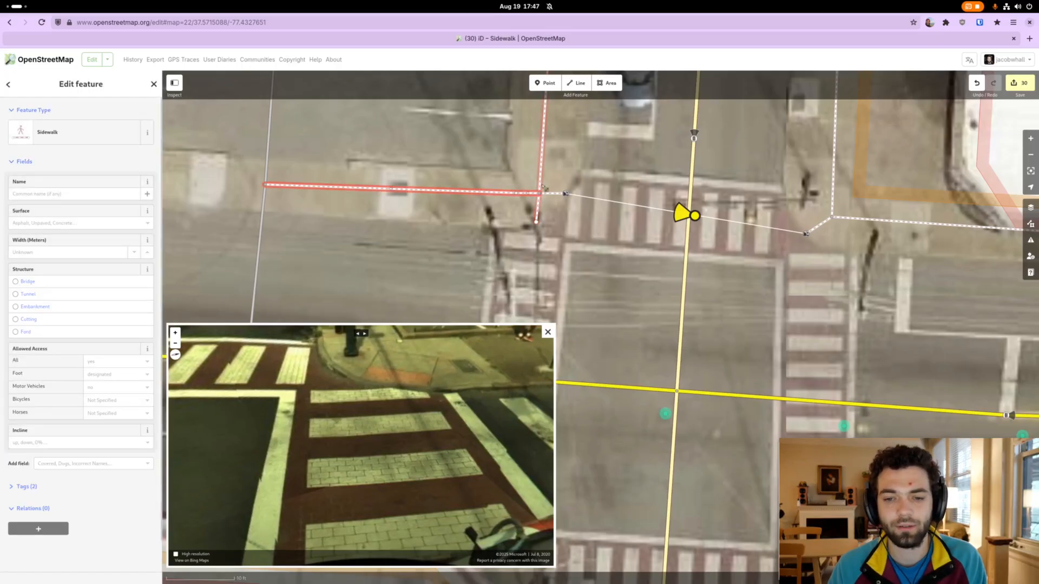
{"action": "left_click", "coordinate": [559, 196], "text": "shift"}
{"action": "key", "text": "c"}
{"action": "left_click", "coordinate": [565, 157]}
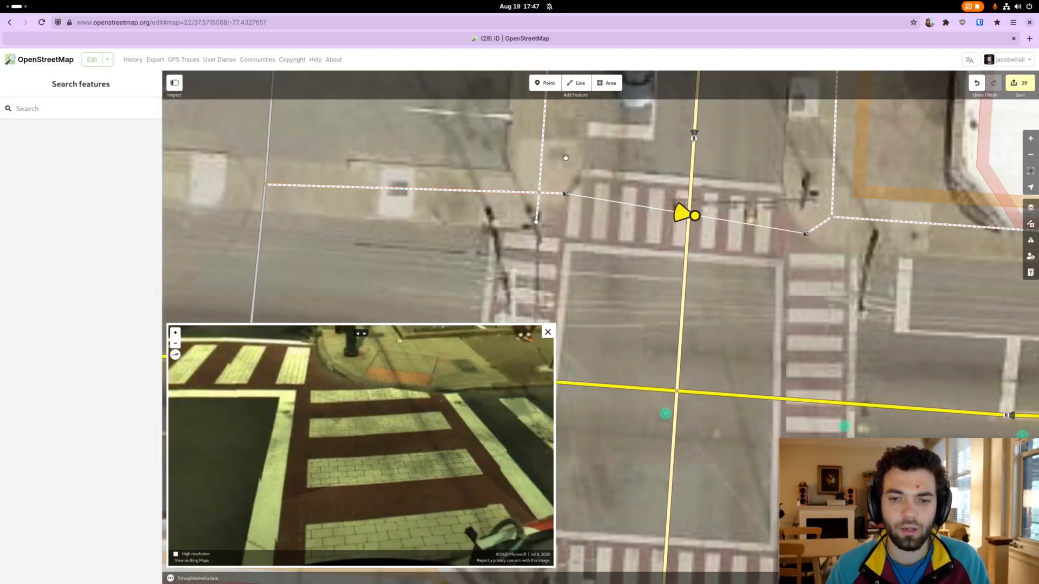
{"action": "left_click_drag", "start_coordinate": [566, 157], "coordinate": [566, 192]}
Mark the south end node of the extended north sidewalk as a Raised Curb
{"action": "left_click", "coordinate": [538, 247]}
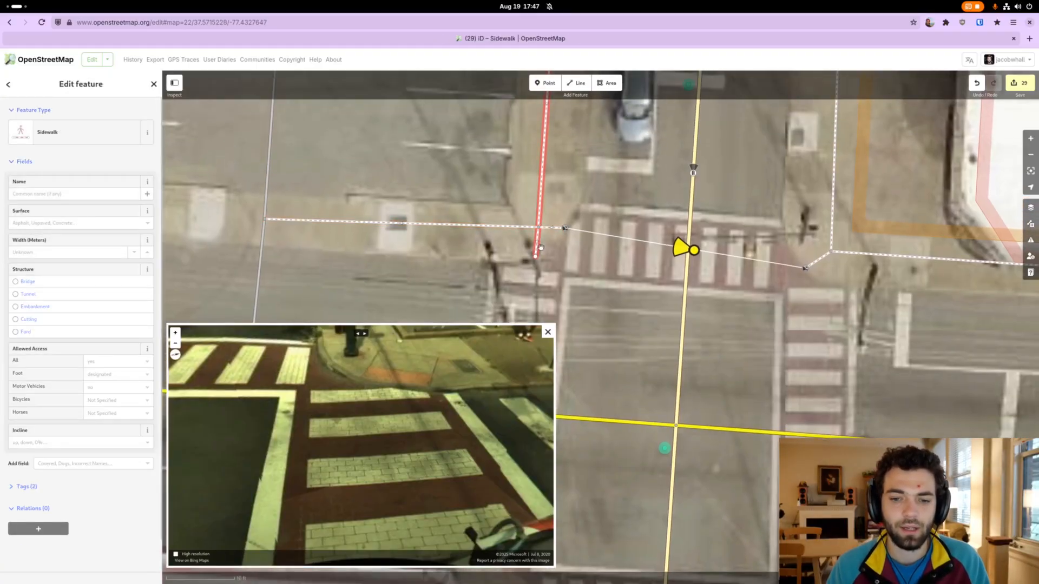
{"action": "left_click", "coordinate": [542, 248]}
{"action": "left_click_drag", "start_coordinate": [537, 262], "coordinate": [536, 284]}
{"action": "key", "text": "Escape"}
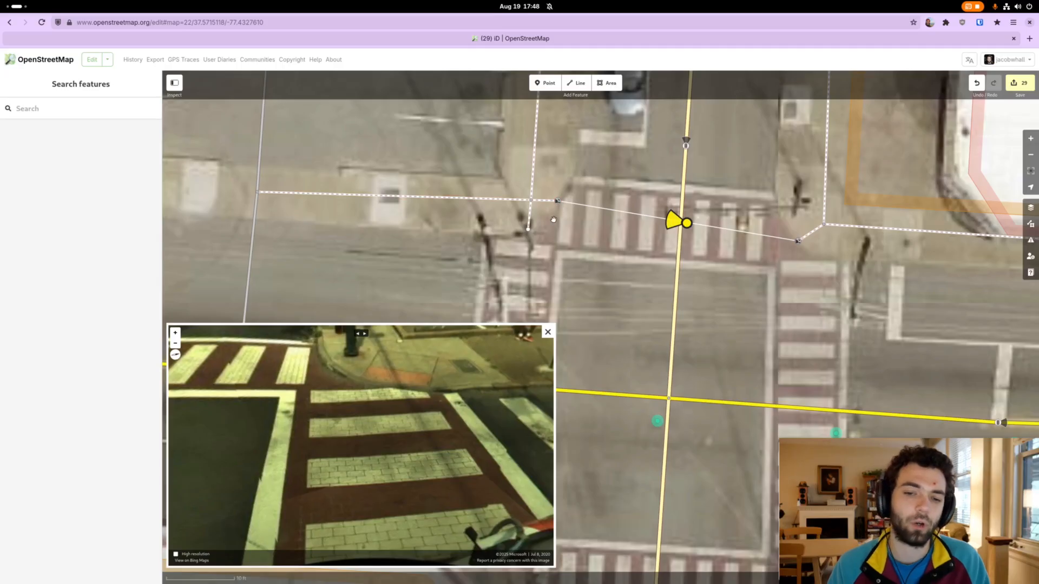
{"action": "scroll", "coordinate": [548, 260], "scroll_direction": "right", "scroll_amount": 1}
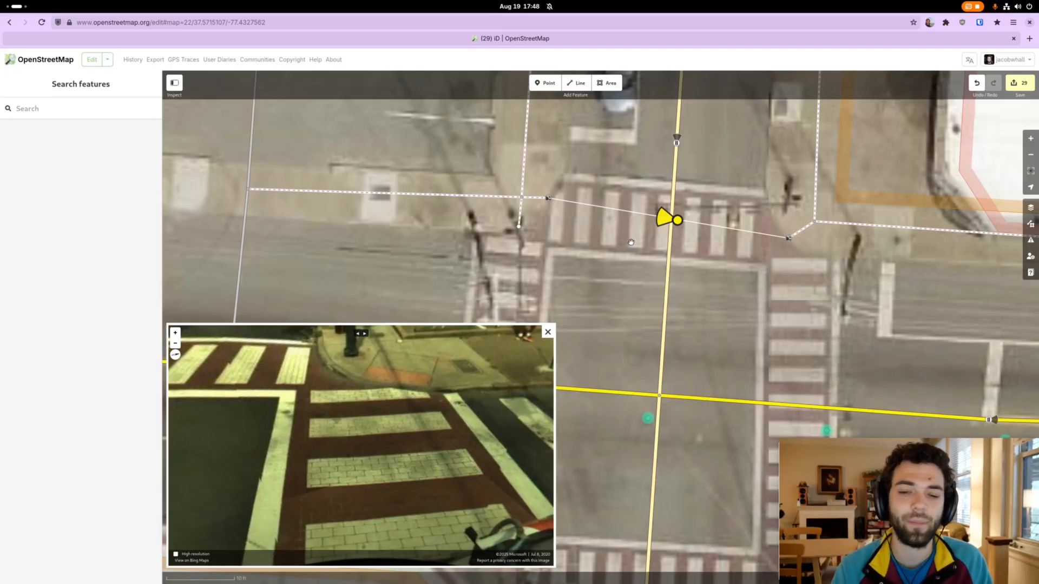
{"action": "left_click", "coordinate": [521, 225]}
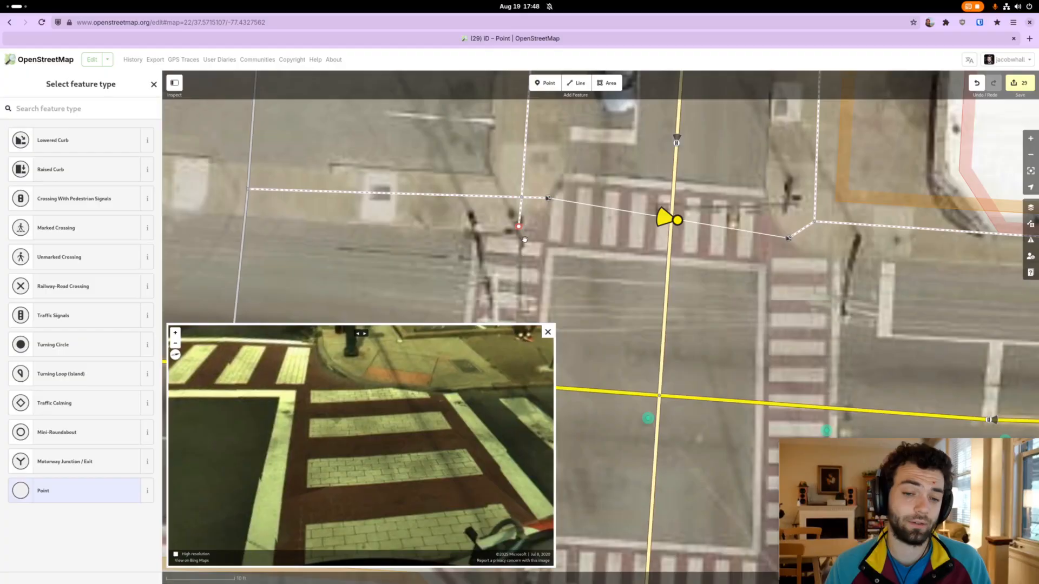
{"action": "left_click", "coordinate": [98, 169]}
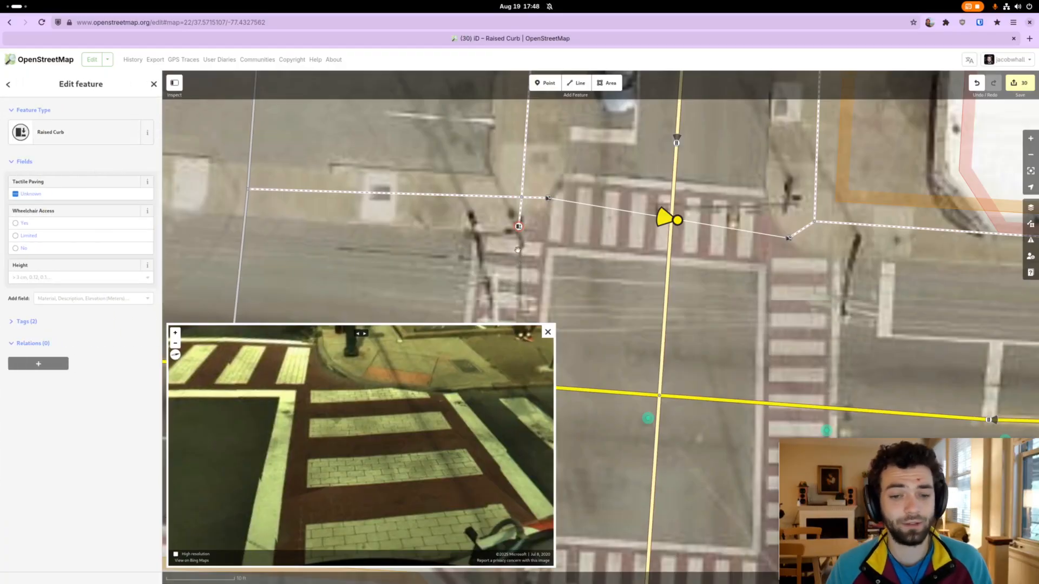
Examine the northwest corner ramp in the street-level photo and compare it with the mapped lowered curb and north crossing line
{"action": "left_click_drag", "start_coordinate": [325, 346], "coordinate": [378, 439]}
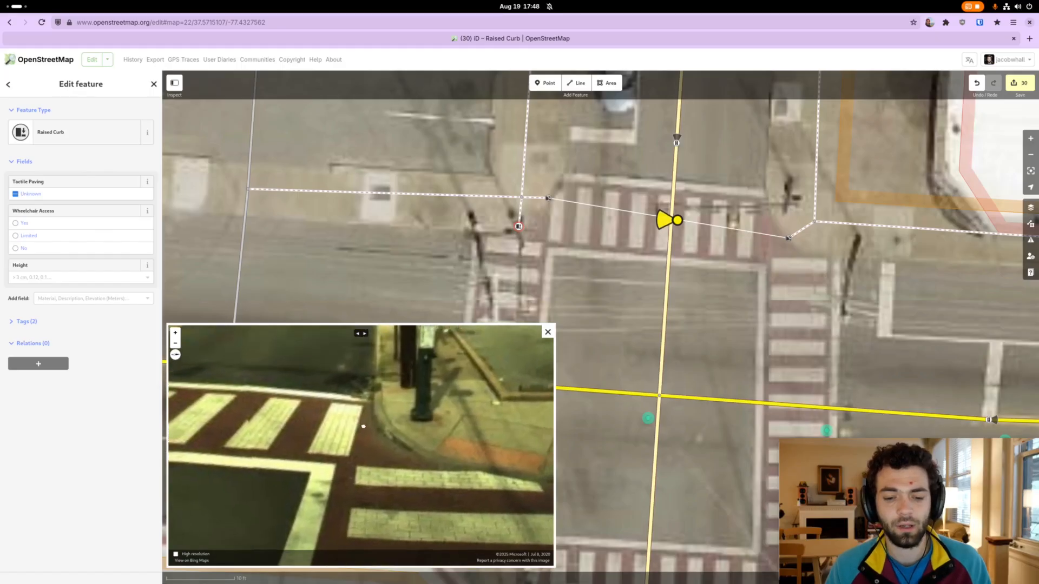
{"action": "scroll", "coordinate": [508, 153], "scroll_direction": "down", "scroll_amount": 3}
{"action": "scroll", "coordinate": [535, 195], "scroll_direction": "up", "scroll_amount": 1}
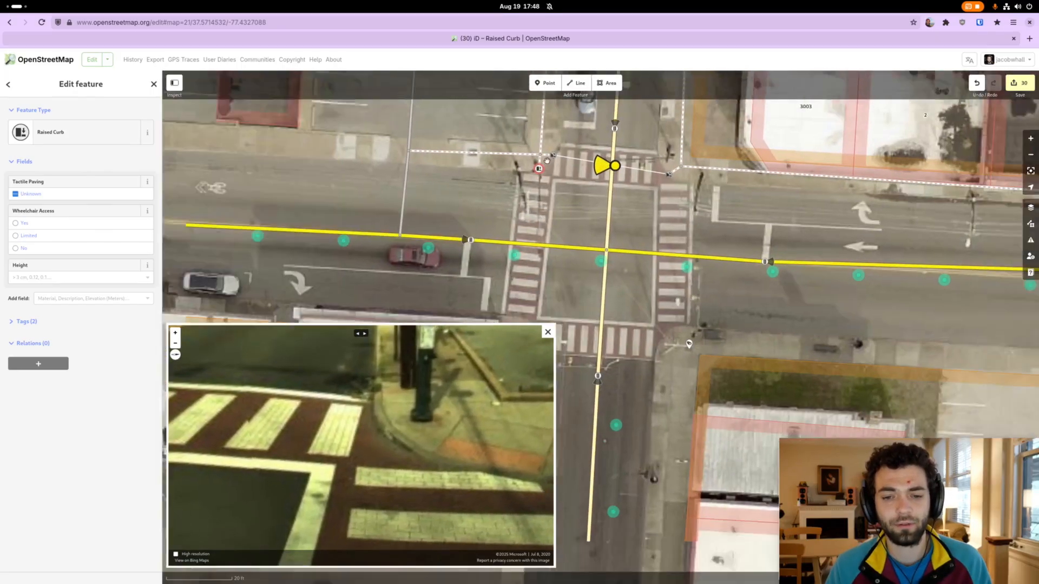
{"action": "scroll", "coordinate": [535, 196], "scroll_direction": "up", "scroll_amount": 3}
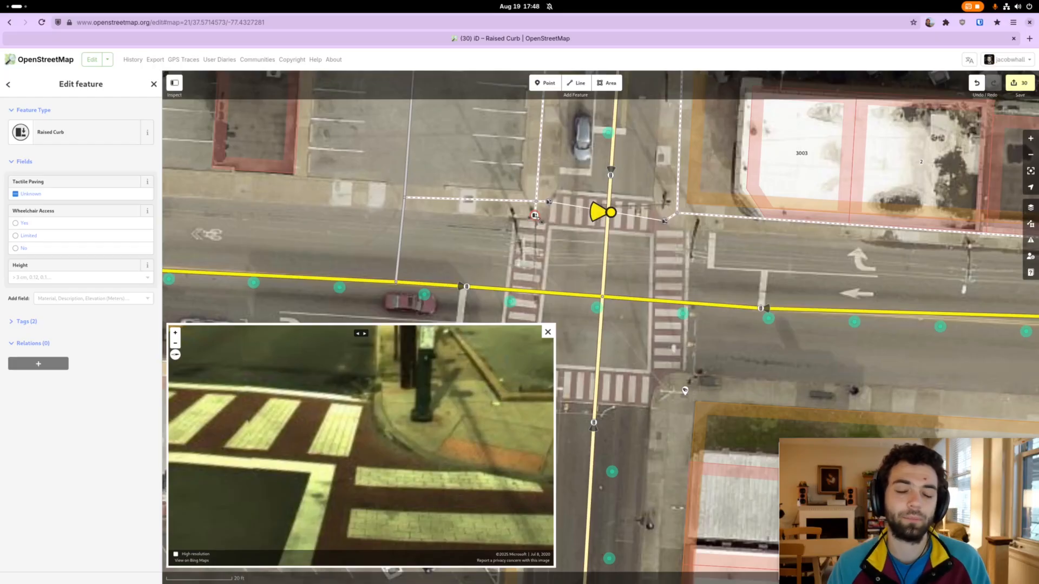
{"action": "scroll", "coordinate": [541, 221], "scroll_direction": "right", "scroll_amount": 2}
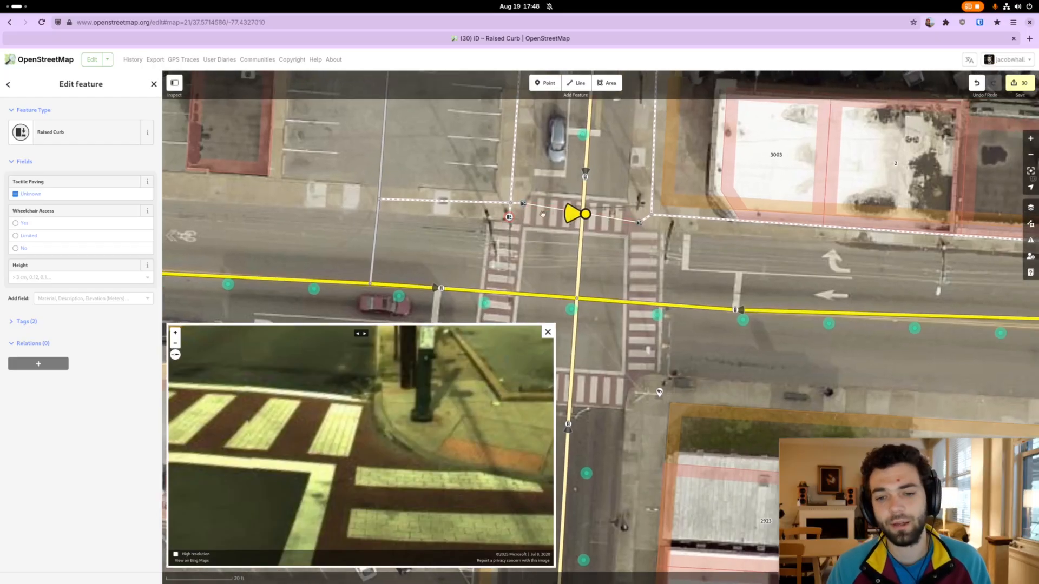
{"action": "left_click", "coordinate": [523, 204]}
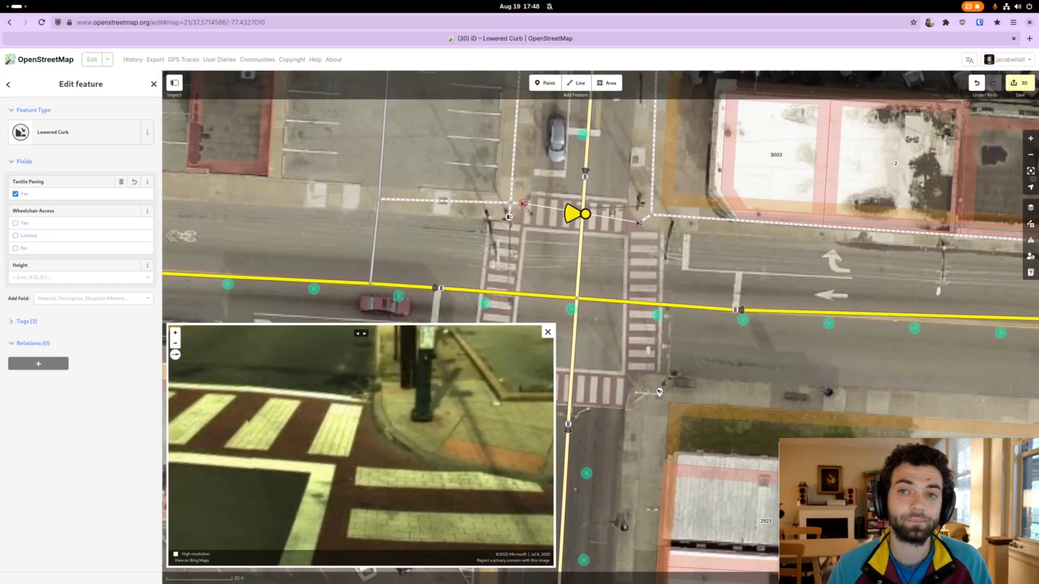
{"action": "left_click", "coordinate": [528, 211]}
{"action": "scroll", "coordinate": [533, 214], "scroll_direction": "up", "scroll_amount": 2}
{"action": "left_click", "coordinate": [541, 210]}
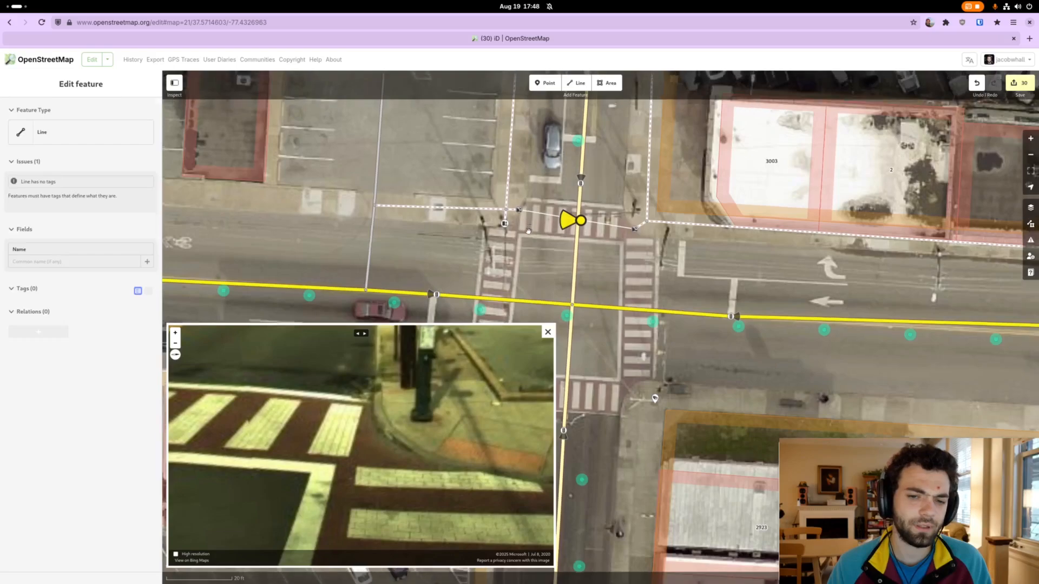
{"action": "left_click", "coordinate": [529, 226]}
{"action": "left_click_drag", "start_coordinate": [529, 226], "coordinate": [524, 250]}
{"action": "scroll", "coordinate": [522, 260], "scroll_direction": "up", "scroll_amount": 5}
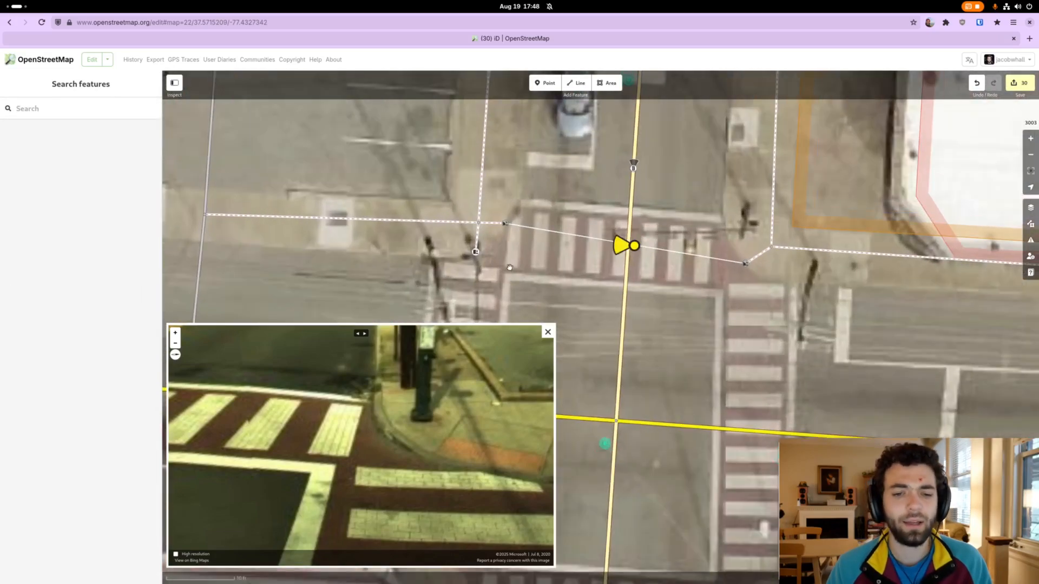
Inspect the curb at the raised curb node and the west crosswalk by looking around in the street-level photo
{"action": "left_click", "coordinate": [476, 252]}
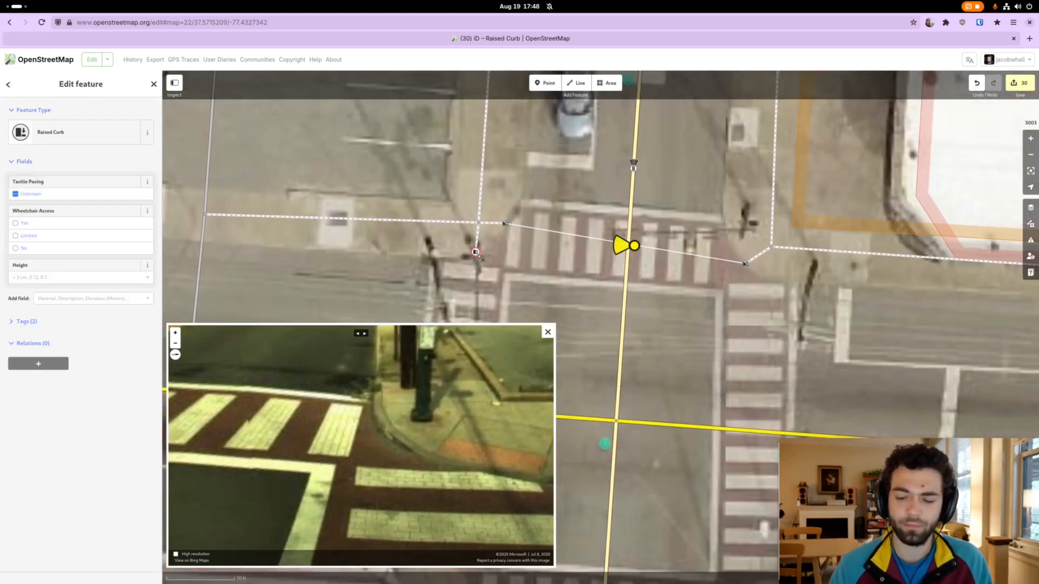
{"action": "left_click_drag", "start_coordinate": [444, 379], "coordinate": [484, 453]}
{"action": "left_click_drag", "start_coordinate": [401, 434], "coordinate": [488, 444]}
{"action": "left_click_drag", "start_coordinate": [302, 416], "coordinate": [407, 444]}
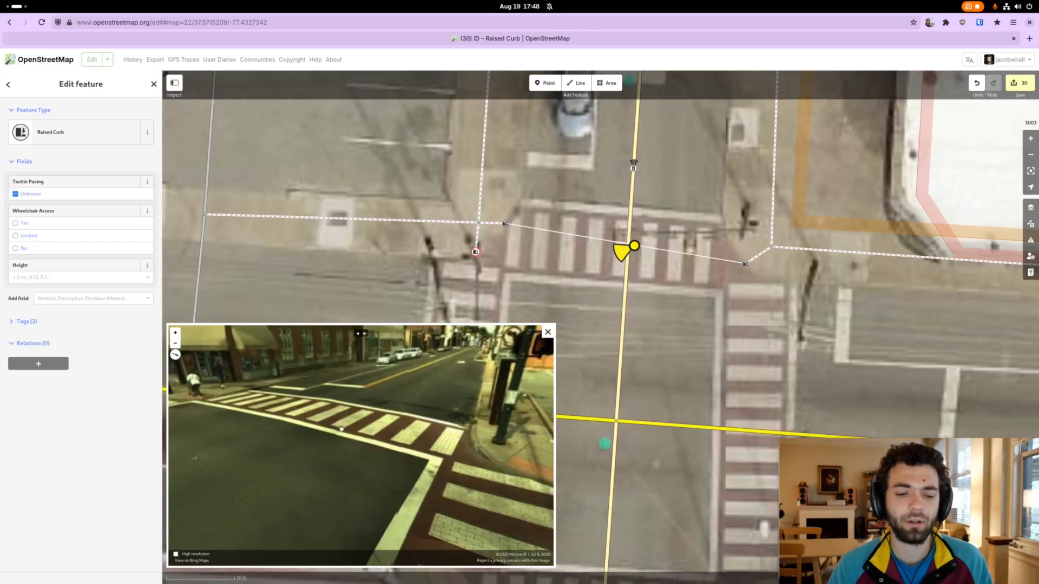
{"action": "left_click_drag", "start_coordinate": [328, 424], "coordinate": [471, 452]}
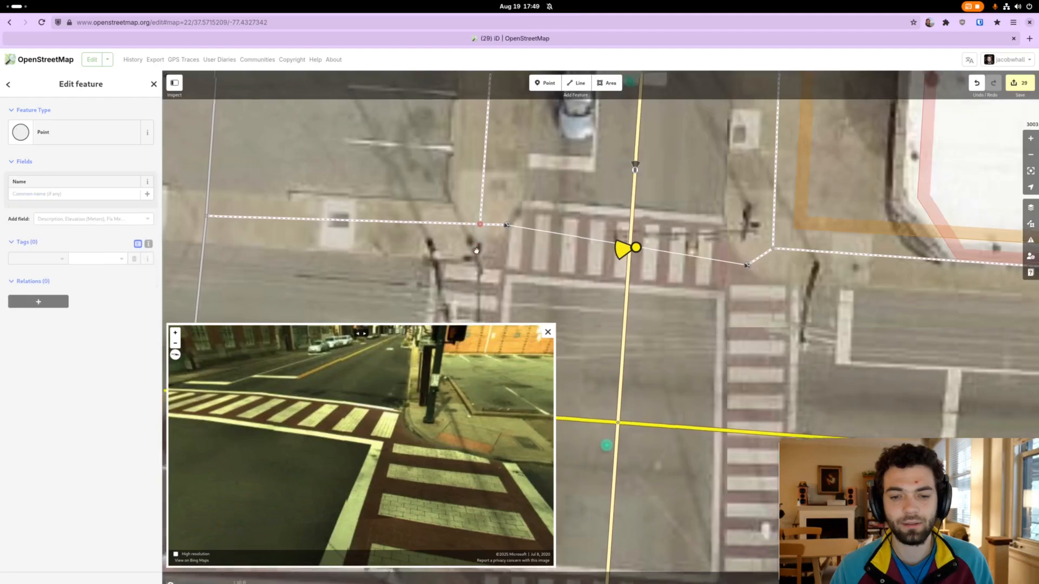
Delete the raised curb node with its sidewalk extension and shift the northwest lowered curb slightly south toward the crosswalk's alignment
{"action": "key", "text": "Delete"}
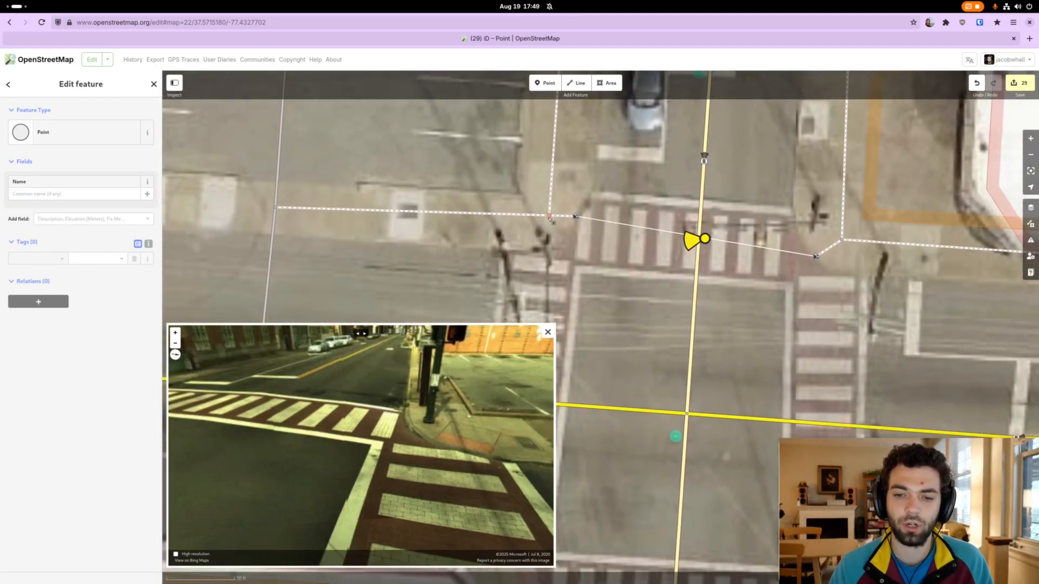
{"action": "key", "text": "Escape"}
{"action": "left_click_drag", "start_coordinate": [575, 217], "coordinate": [575, 220]}
{"action": "left_click", "coordinate": [549, 215]}
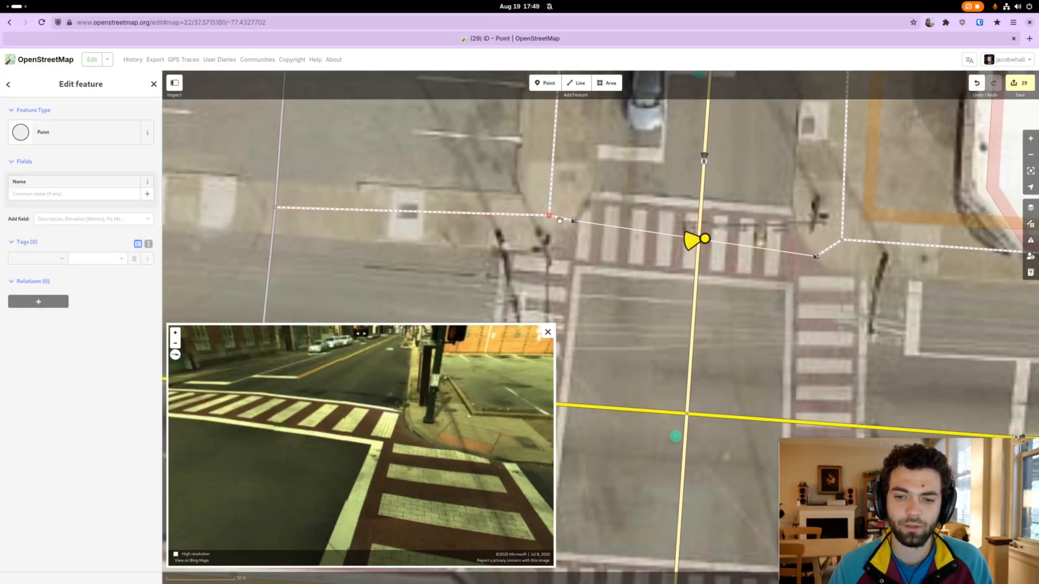
{"action": "key", "text": "Escape"}
{"action": "left_click", "coordinate": [549, 215]}
{"action": "mouse_move", "coordinate": [574, 221]}
{"action": "left_mouse_down"}
{"action": "mouse_move", "coordinate": [583, 237]}
{"action": "mouse_move", "coordinate": [580, 229]}
{"action": "left_mouse_up"}
Draw a line from the northwest lowered curb south along the west crosswalk to the southwest corner's curb
{"action": "scroll", "coordinate": [580, 229], "scroll_direction": "down", "scroll_amount": 3}
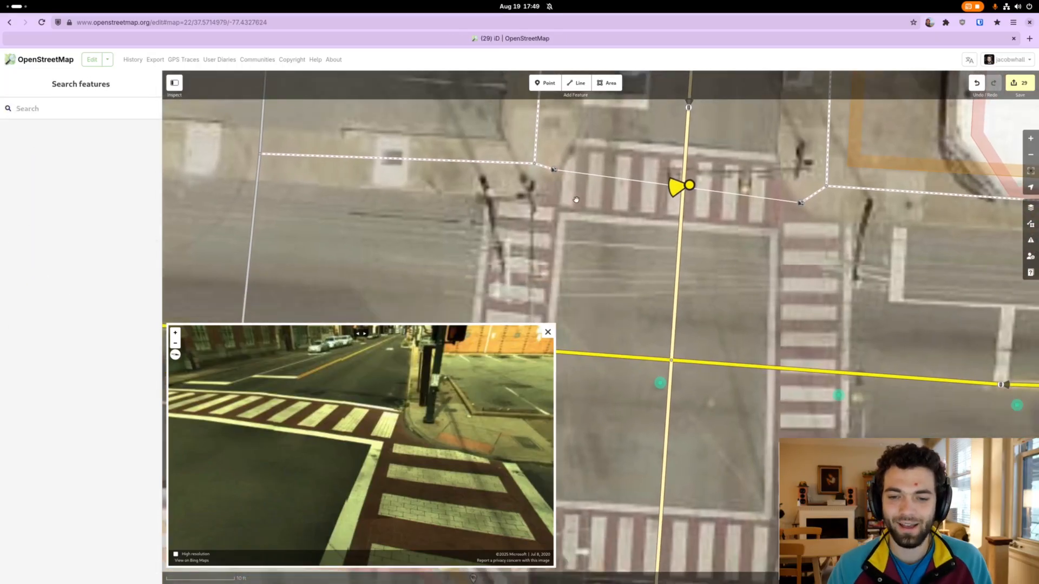
{"action": "scroll", "coordinate": [642, 227], "scroll_direction": "up", "scroll_amount": 2}
{"action": "key", "text": "2"}
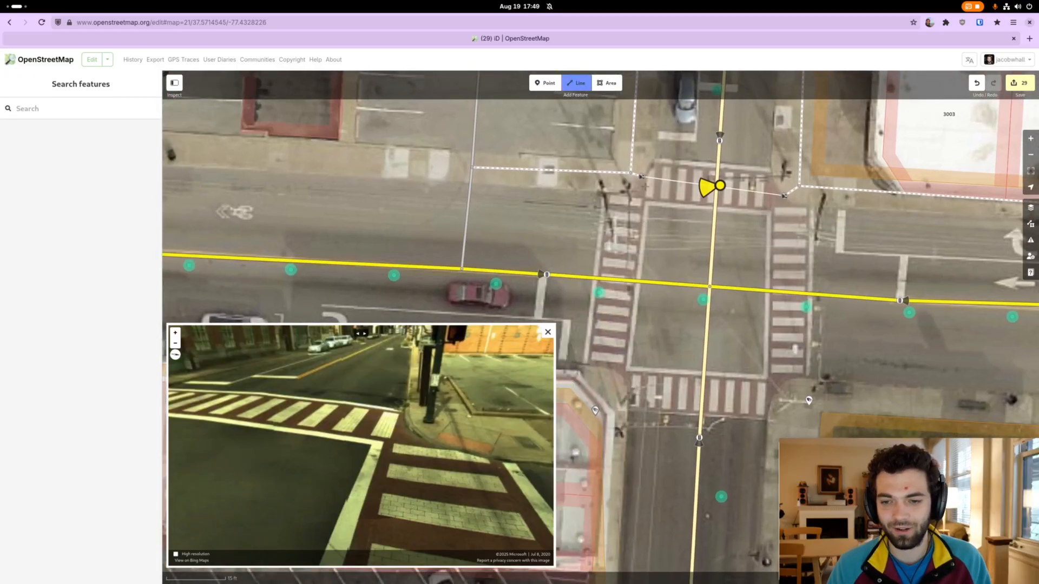
{"action": "left_click", "coordinate": [639, 176]}
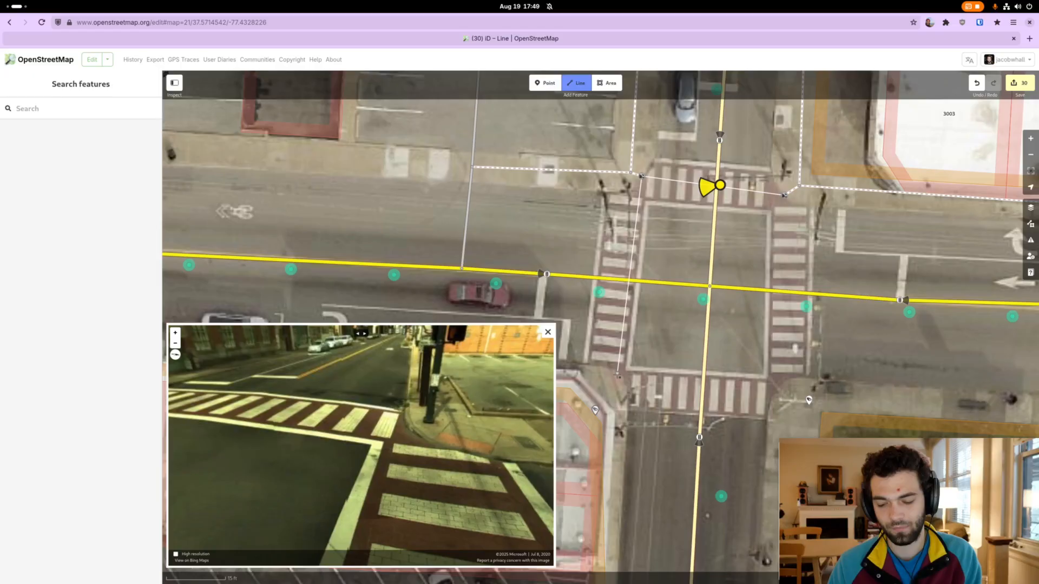
{"action": "double_click", "coordinate": [617, 374]}
{"action": "key", "text": "Return"}
{"action": "key", "text": "Escape"}
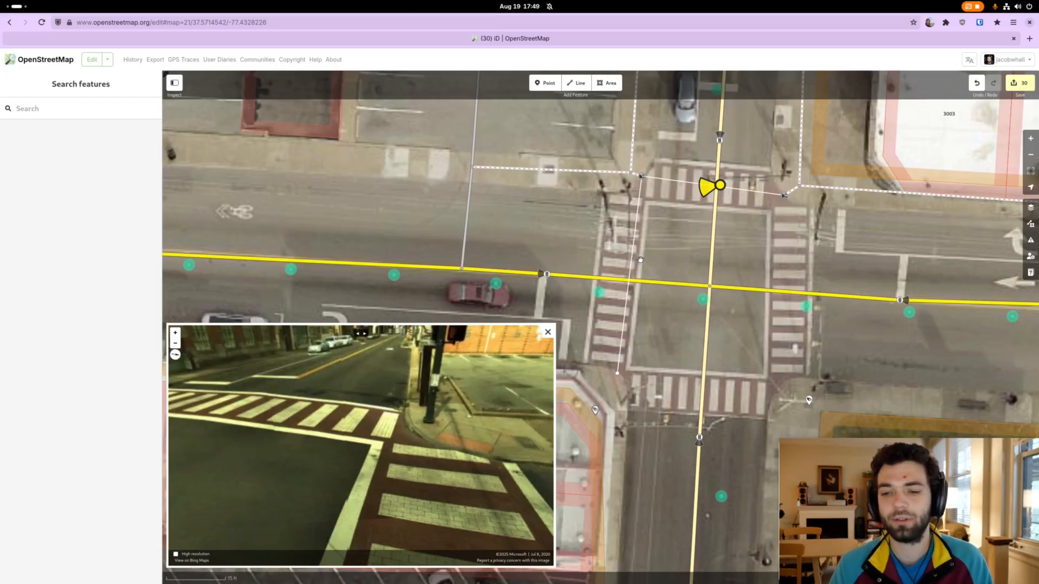
{"action": "key", "text": "Escape"}
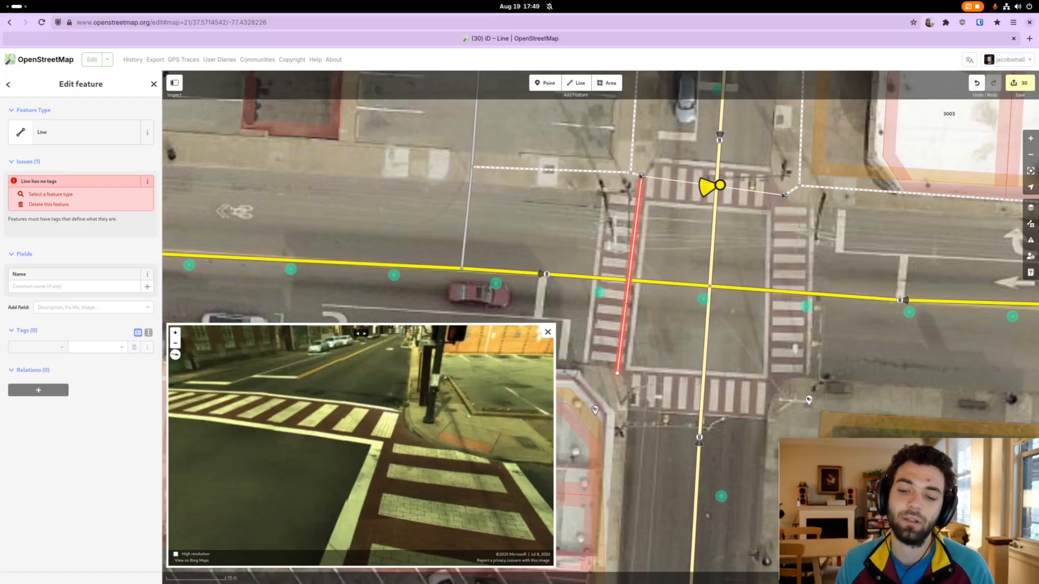
{"action": "left_click_drag", "start_coordinate": [645, 215], "coordinate": [654, 217]}
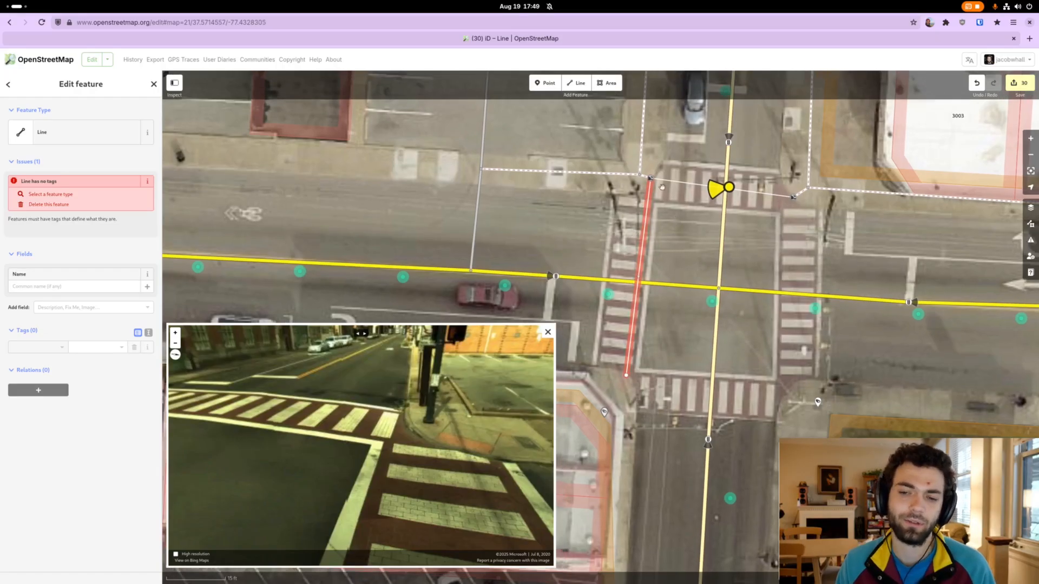
{"action": "left_click", "coordinate": [661, 247]}
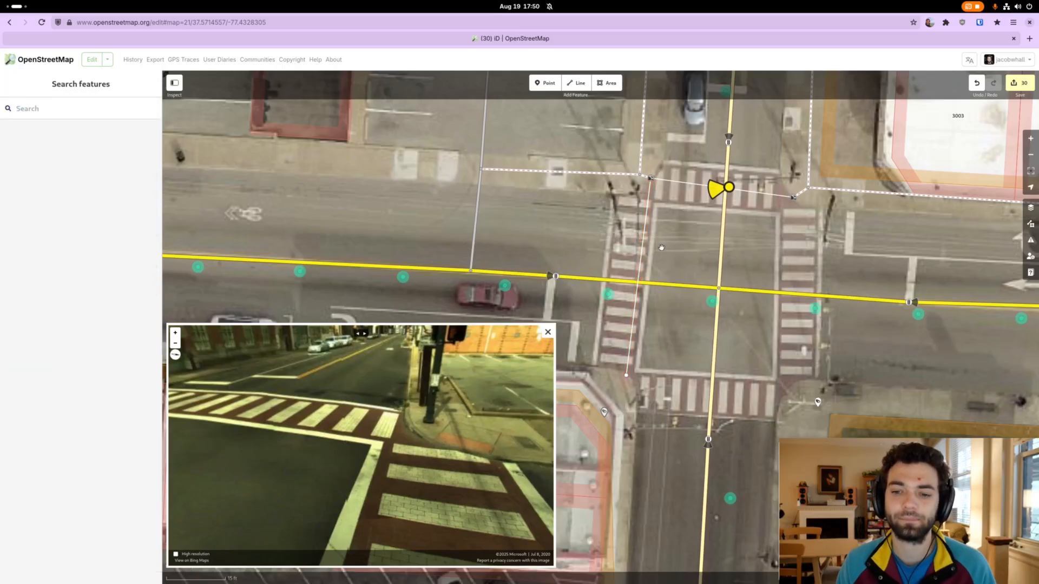
{"action": "left_click_drag", "start_coordinate": [670, 246], "coordinate": [662, 261]}
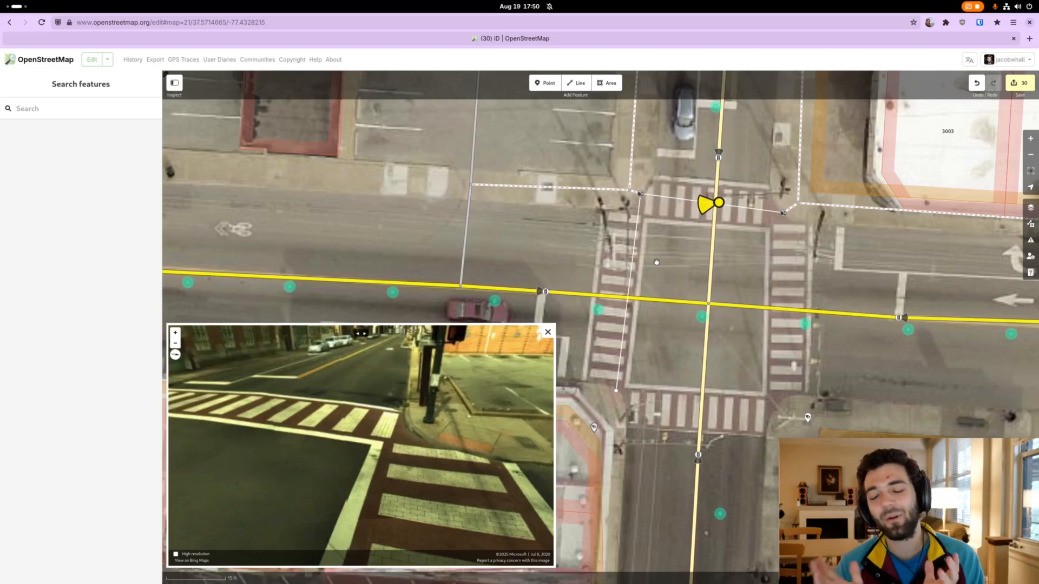
Tag the line across North Avenue on the intersection's north side as a Marked Crossing and connect it to the road using a crossing
{"action": "left_click", "coordinate": [667, 199]}
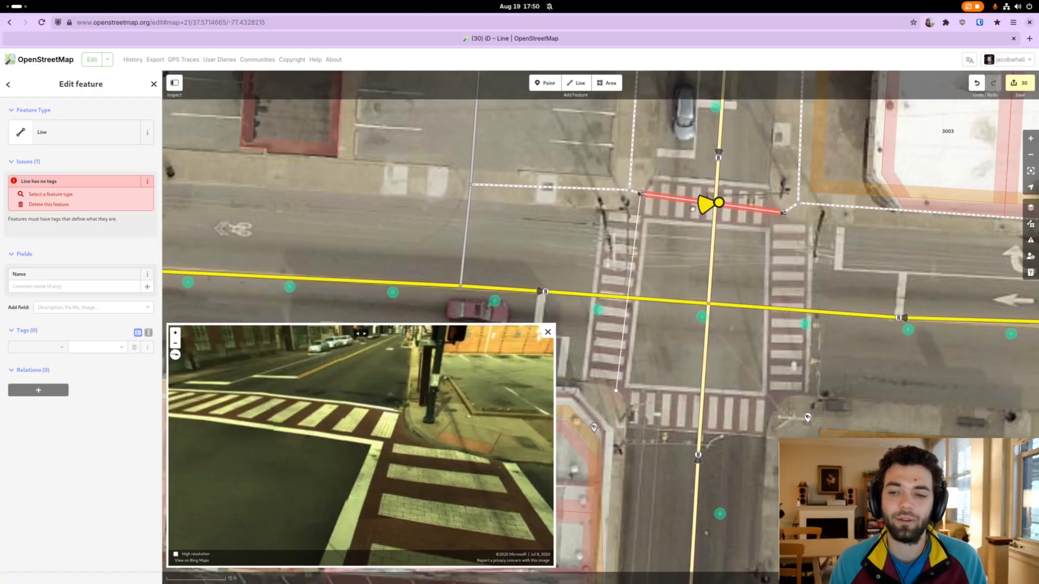
{"action": "left_click_drag", "start_coordinate": [691, 244], "coordinate": [685, 252]}
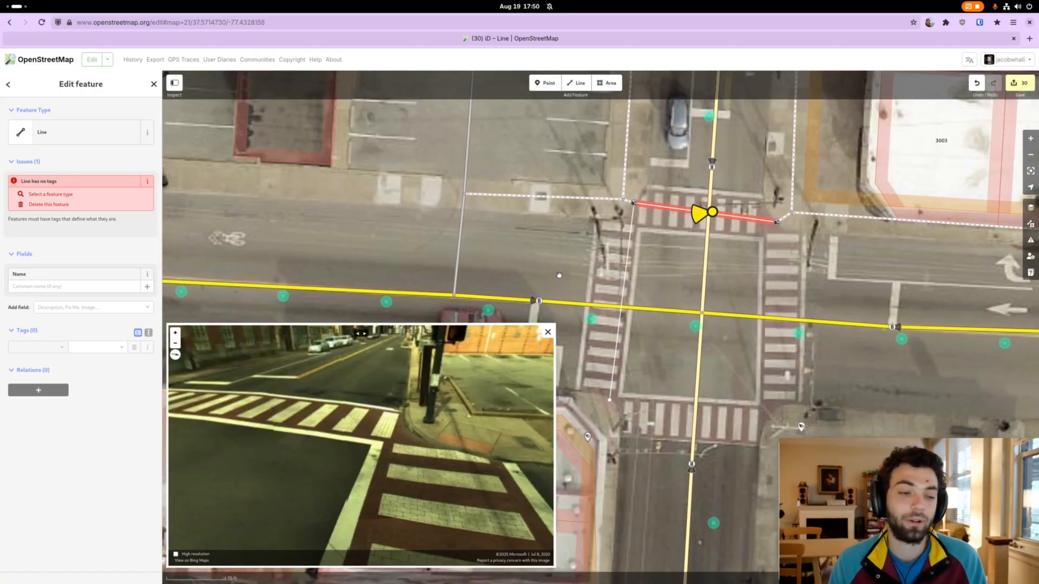
{"action": "left_click", "coordinate": [65, 134]}
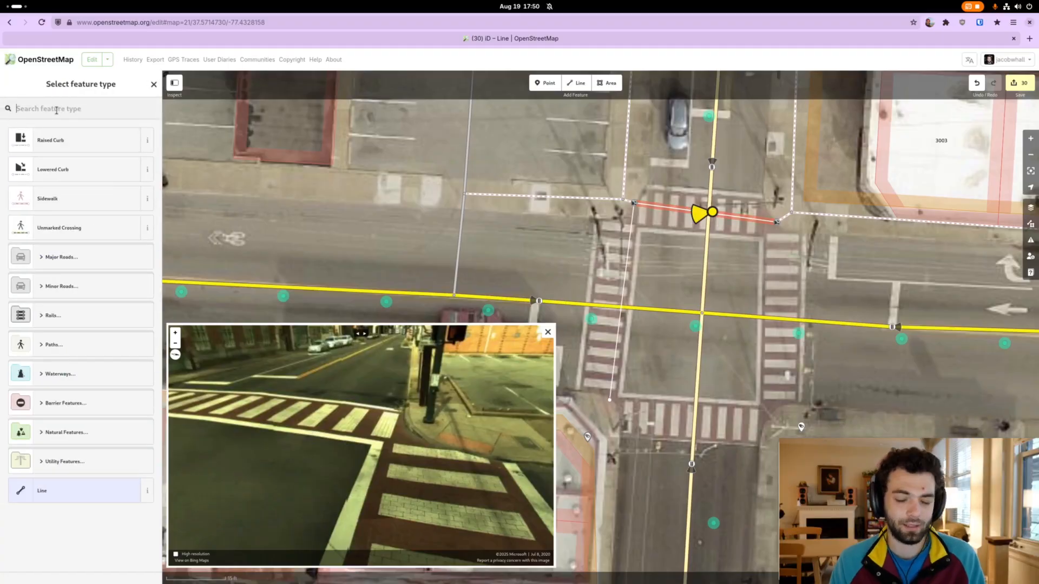
{"action": "type", "text": "marked"}
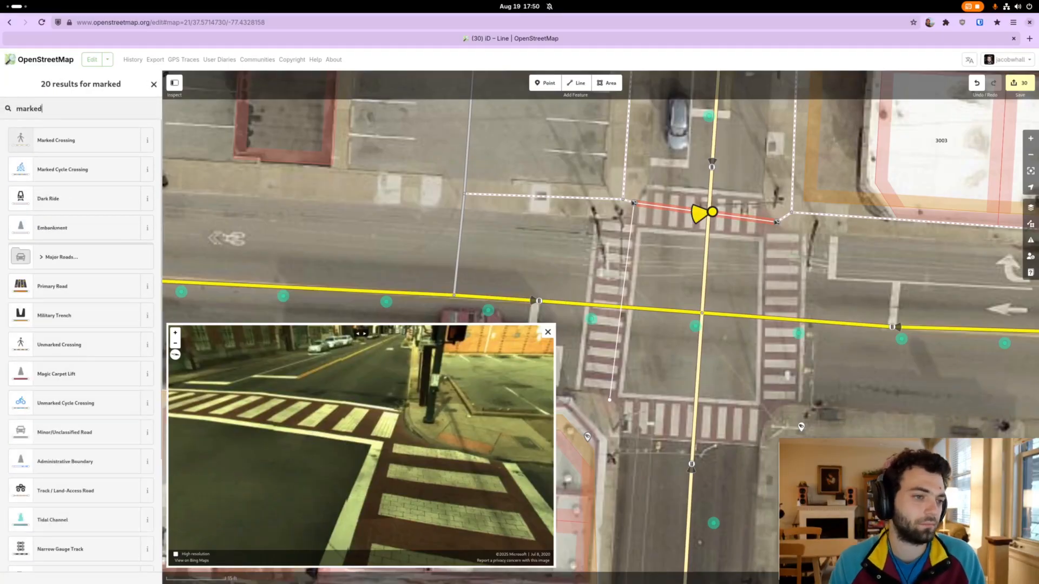
{"action": "left_click", "coordinate": [60, 135]}
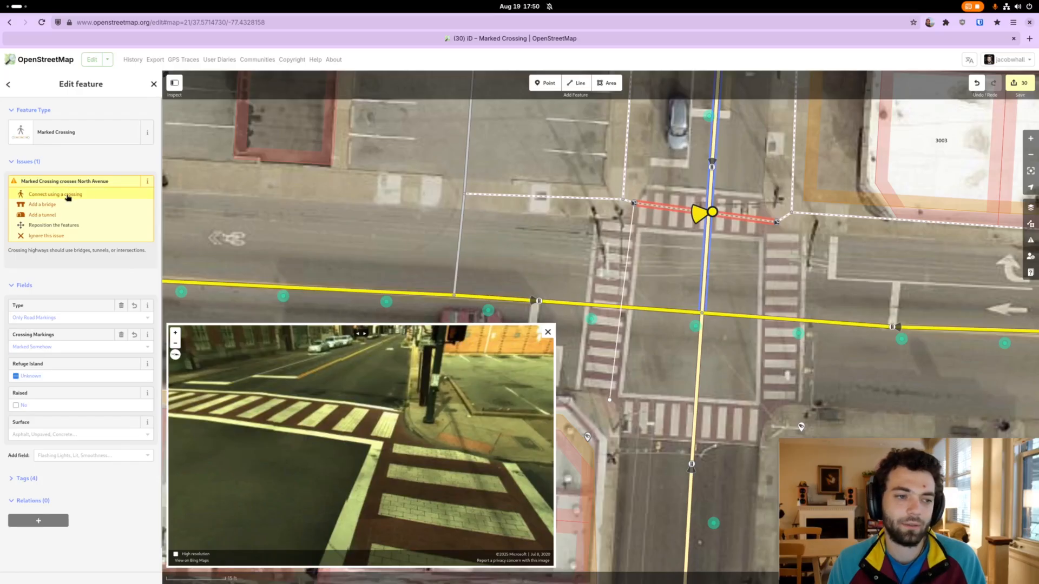
{"action": "left_click", "coordinate": [67, 196]}
{"action": "left_click", "coordinate": [661, 260]}
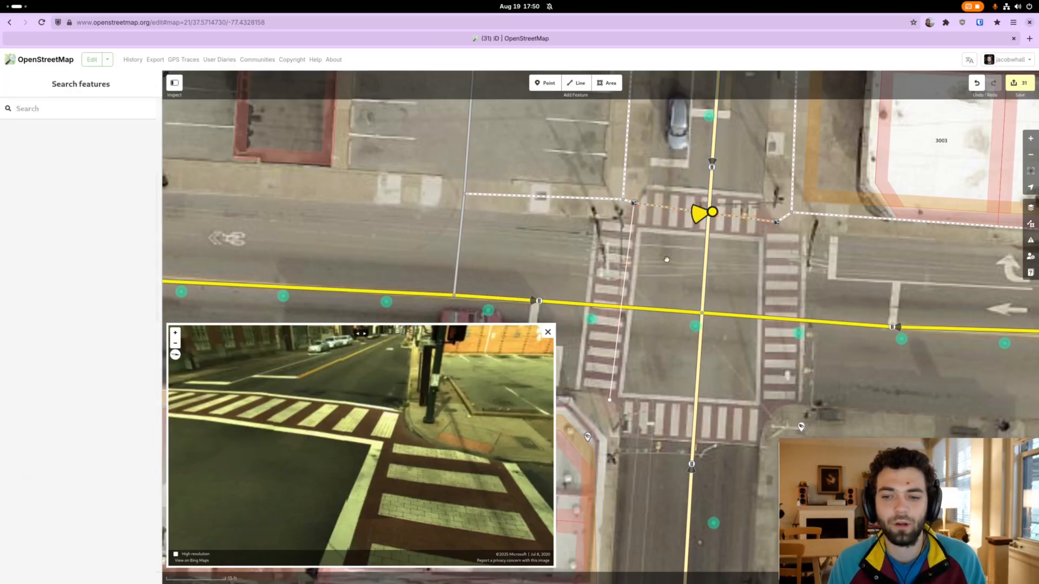
Close the street-level photo and examine the north marked crossing and its connection to the northwest corner on the aerial imagery
{"action": "left_click", "coordinate": [548, 332]}
{"action": "left_click_drag", "start_coordinate": [564, 328], "coordinate": [515, 351]}
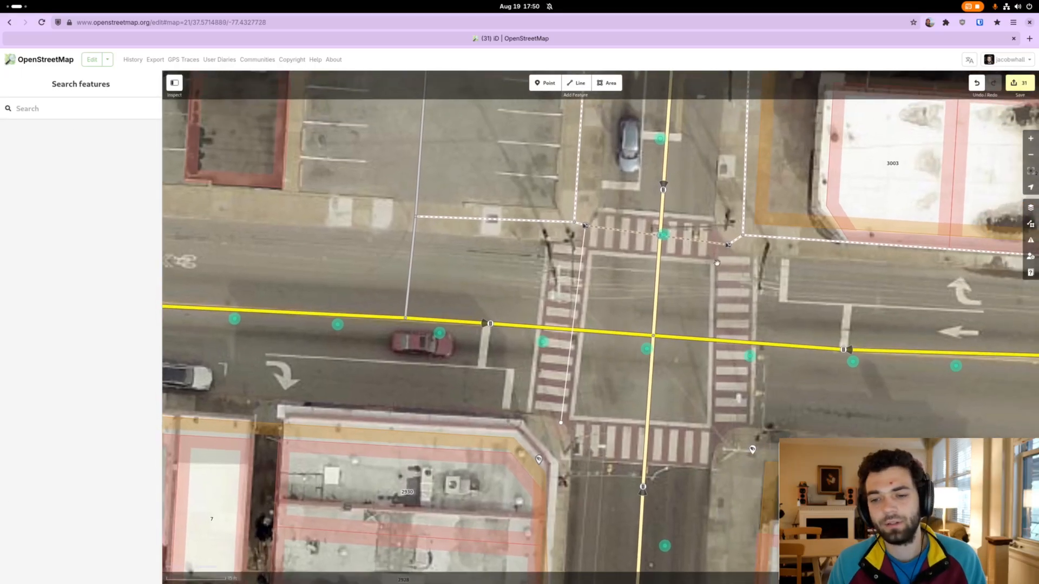
{"action": "scroll", "coordinate": [717, 263], "scroll_direction": "up", "scroll_amount": 3}
{"action": "left_click", "coordinate": [538, 204]}
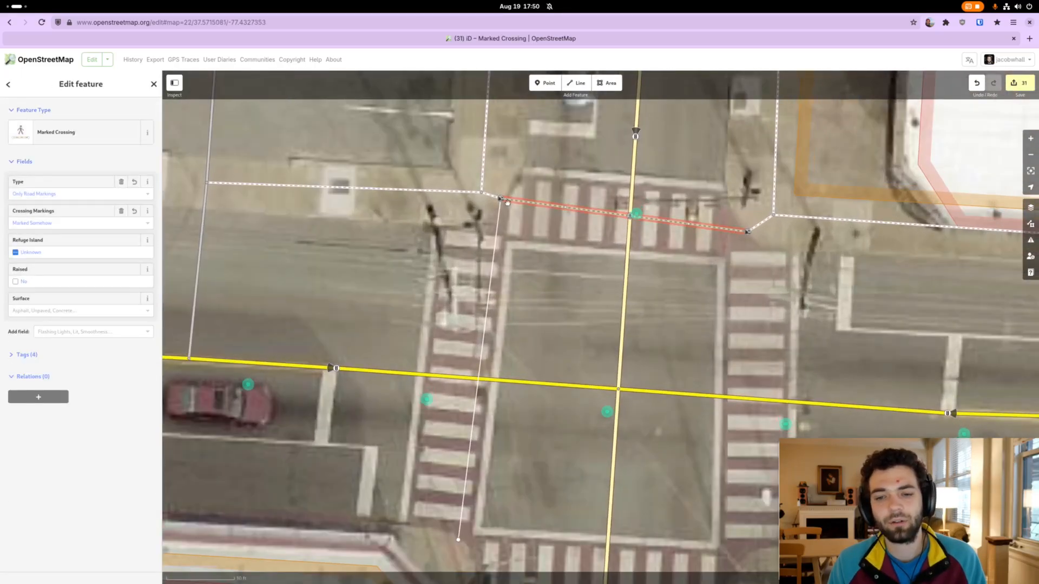
{"action": "left_click", "coordinate": [631, 267]}
{"action": "left_click", "coordinate": [652, 265]}
{"action": "scroll", "coordinate": [674, 267], "scroll_direction": "down", "scroll_amount": 2}
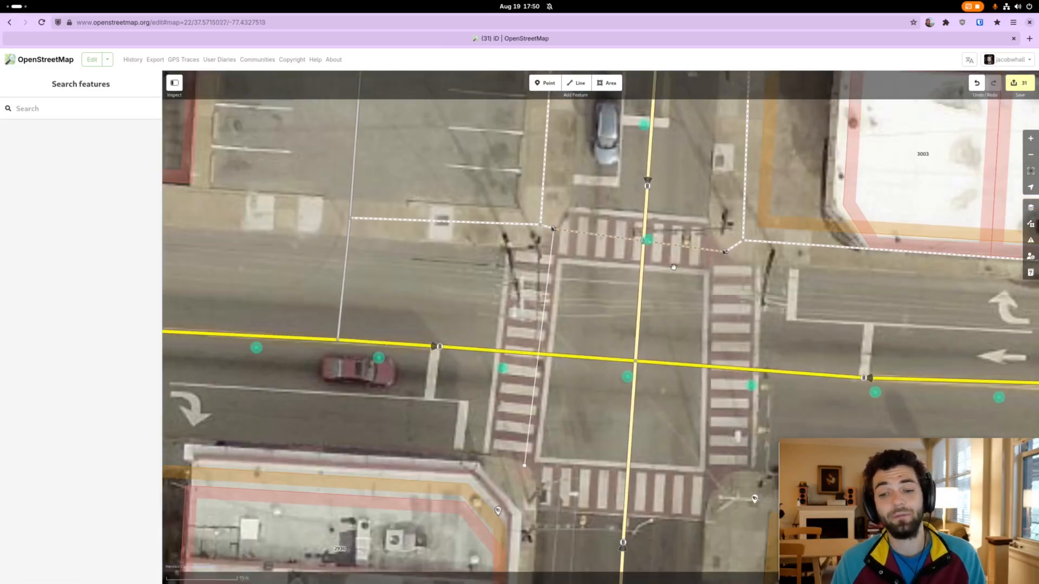
{"action": "left_click_drag", "start_coordinate": [665, 265], "coordinate": [604, 265]}
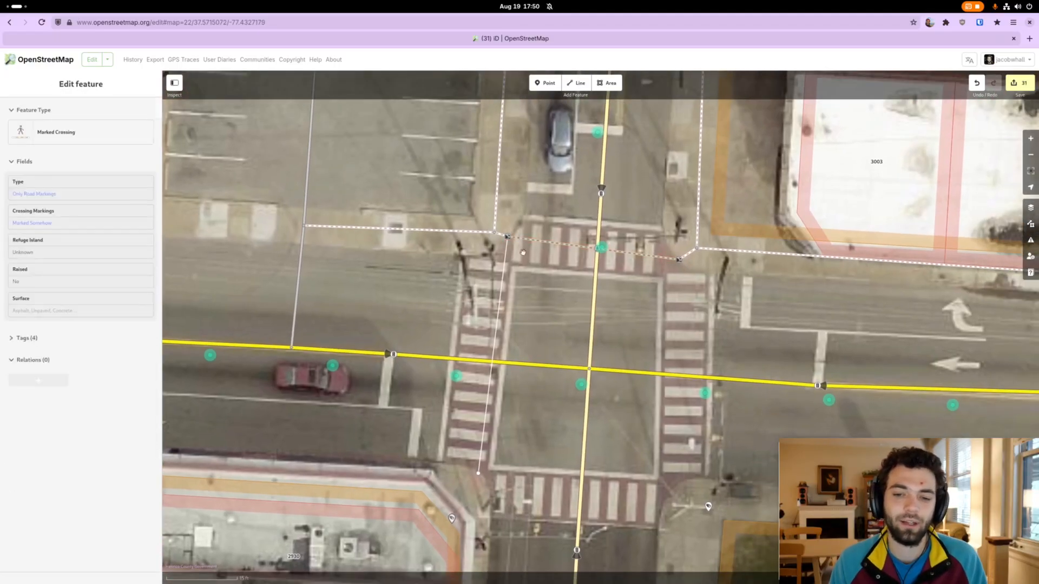
Open the street-level photo at the intersection's center and inspect the northwest corner for pedestrian signals
{"action": "left_click", "coordinate": [580, 384]}
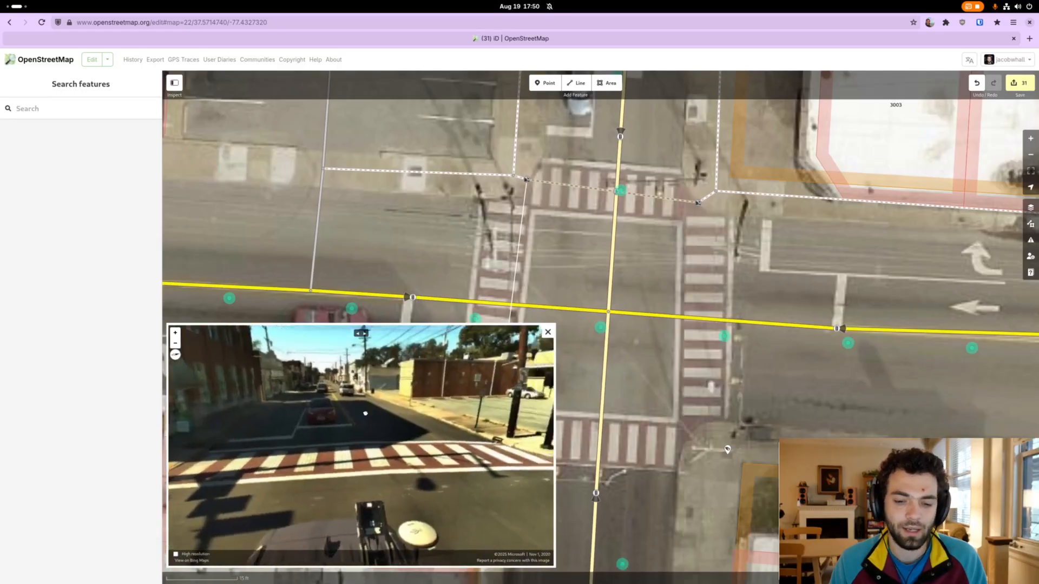
{"action": "scroll", "coordinate": [359, 396], "scroll_direction": "up", "scroll_amount": 5}
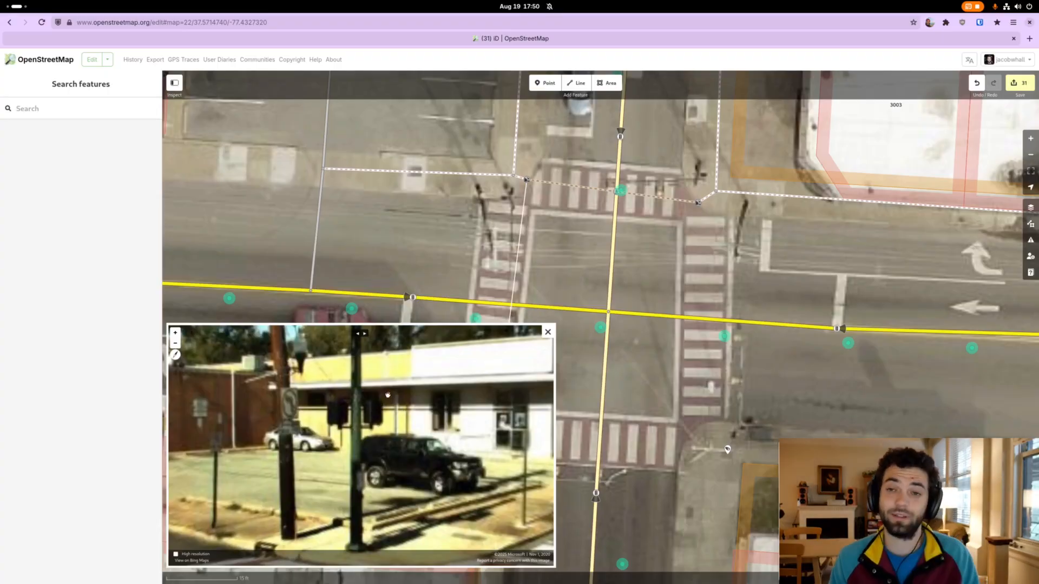
{"action": "scroll", "coordinate": [374, 424], "scroll_direction": "down", "scroll_amount": 5}
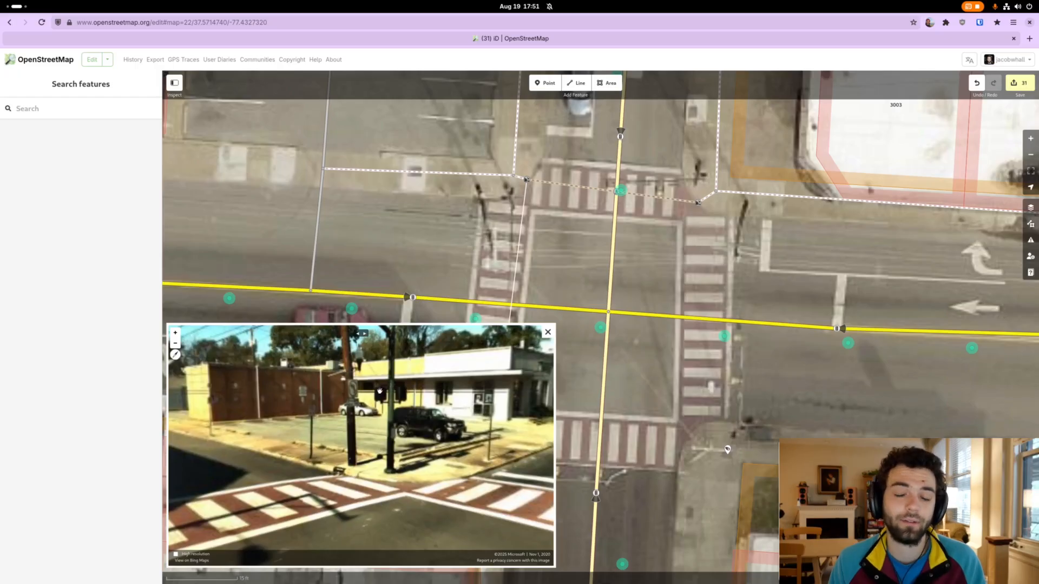
Change the north crossing line's feature type to Crossing With Pedestrian Signals
{"action": "left_click", "coordinate": [555, 193]}
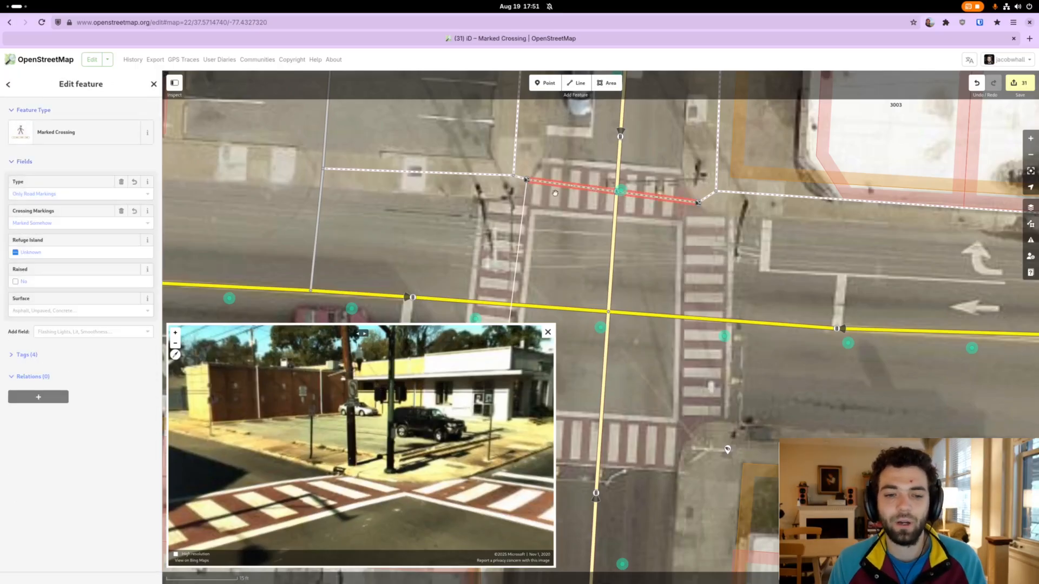
{"action": "left_click", "coordinate": [88, 135]}
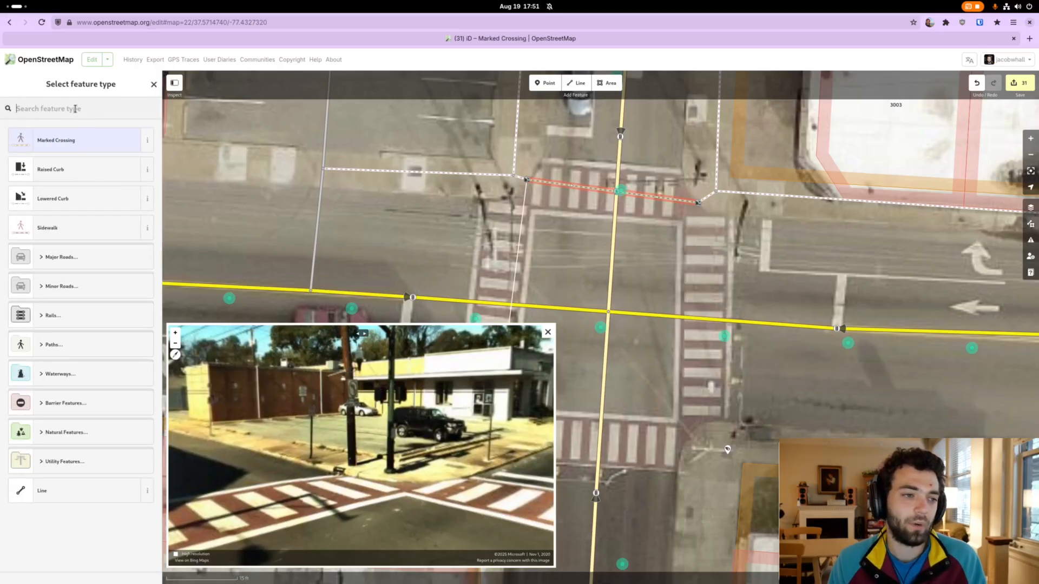
{"action": "type", "text": "pedestrai"}
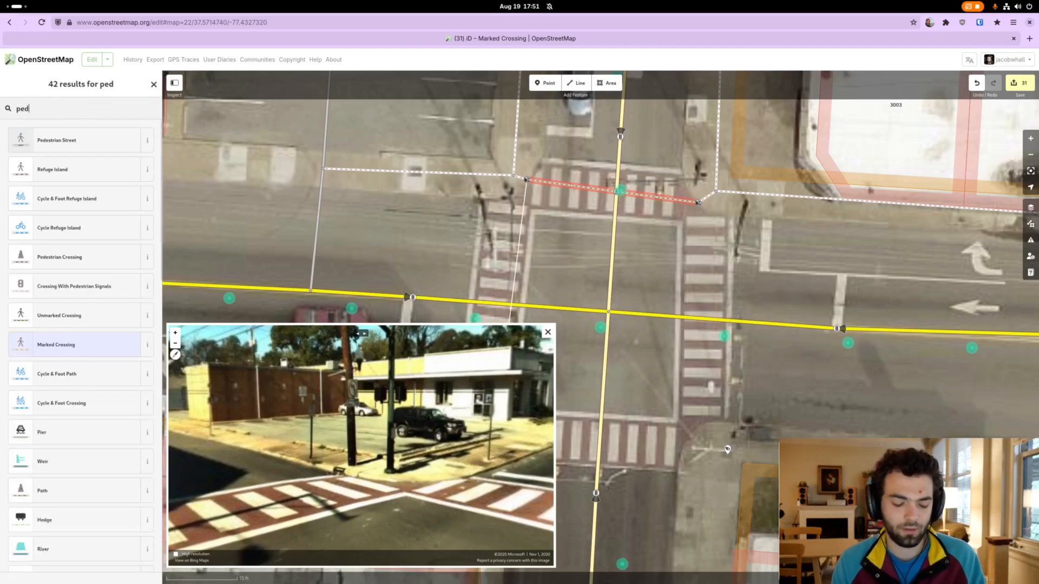
{"action": "key", "text": "BackSpace"}
{"action": "key", "text": "BackSpace"}
{"action": "type", "text": "ian"}
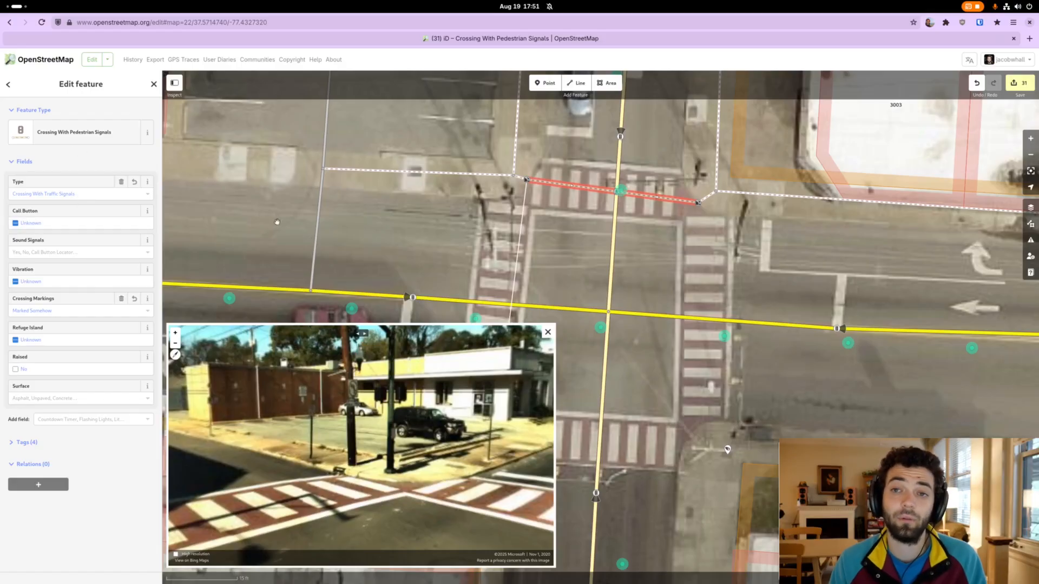
{"action": "left_click_drag", "start_coordinate": [374, 267], "coordinate": [379, 248]}
{"action": "left_click", "coordinate": [550, 255]}
Draw a line from the northeast lowered curb south along the east crosswalk to the southeast corner
{"action": "scroll", "coordinate": [556, 255], "scroll_direction": "down", "scroll_amount": 2}
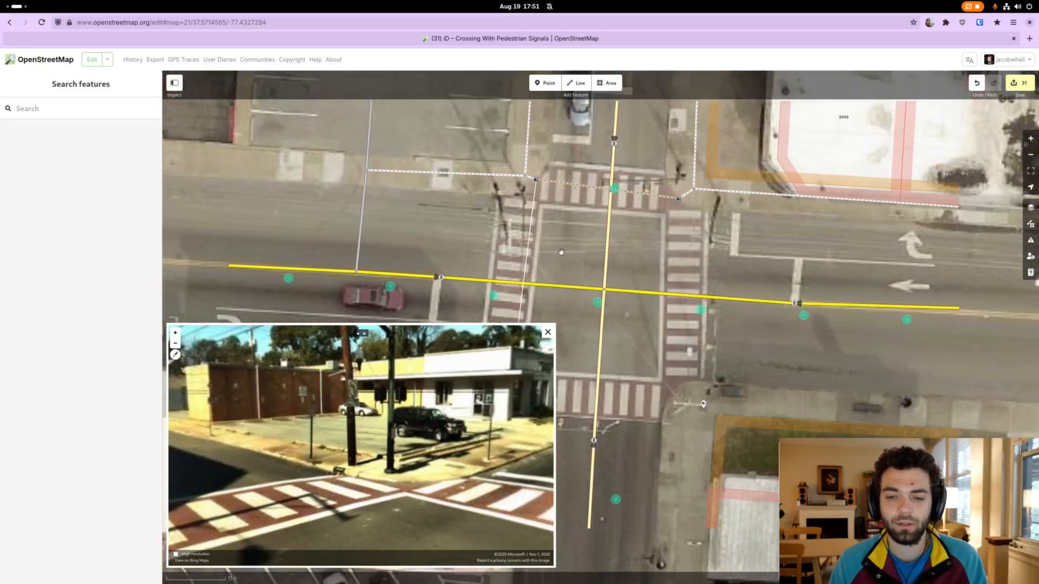
{"action": "left_click_drag", "start_coordinate": [559, 254], "coordinate": [638, 250]}
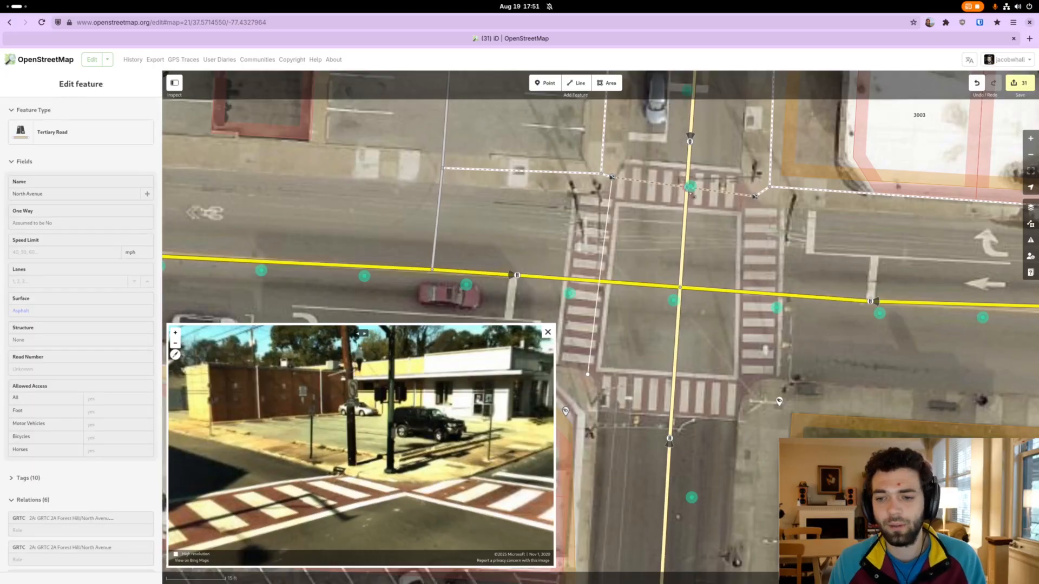
{"action": "key", "text": "2"}
{"action": "left_click", "coordinate": [755, 197]}
{"action": "double_click", "coordinate": [751, 390]}
{"action": "key", "text": "Escape"}
Draw a line along the south crosswalk from the southeast corner to the end of the west crosswalk line
{"action": "key", "text": "2"}
{"action": "left_click", "coordinate": [751, 390]}
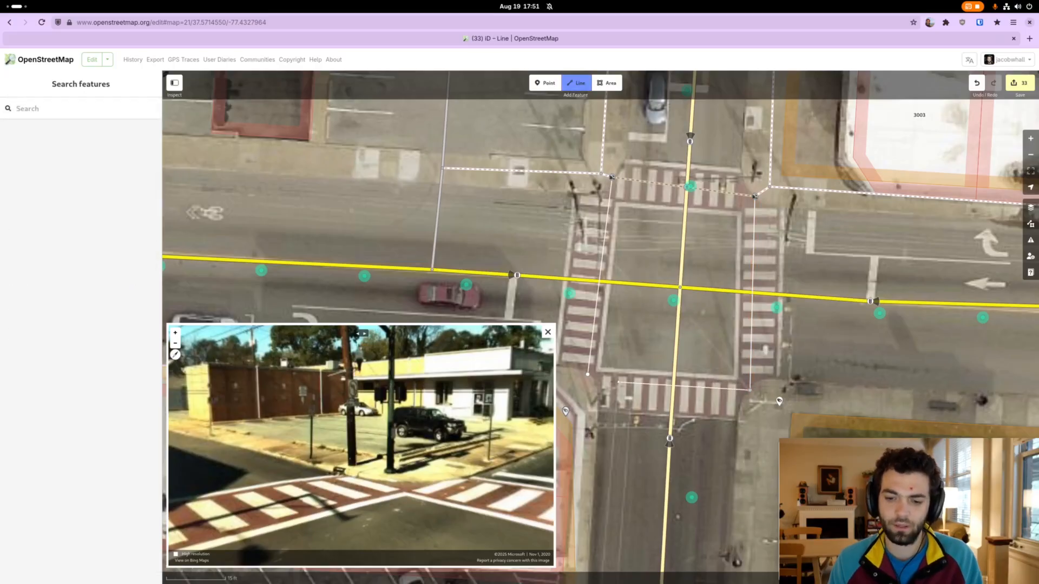
{"action": "double_click", "coordinate": [588, 374]}
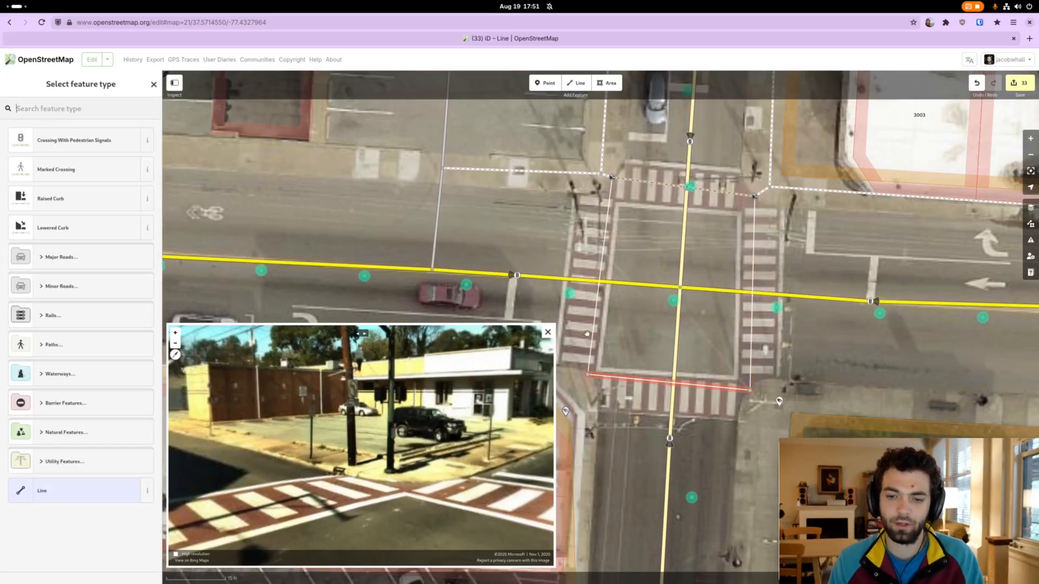
Set the untagged west, south and east crosswalk lines together to Crossing With Pedestrian Signals
{"action": "left_click", "coordinate": [596, 318]}
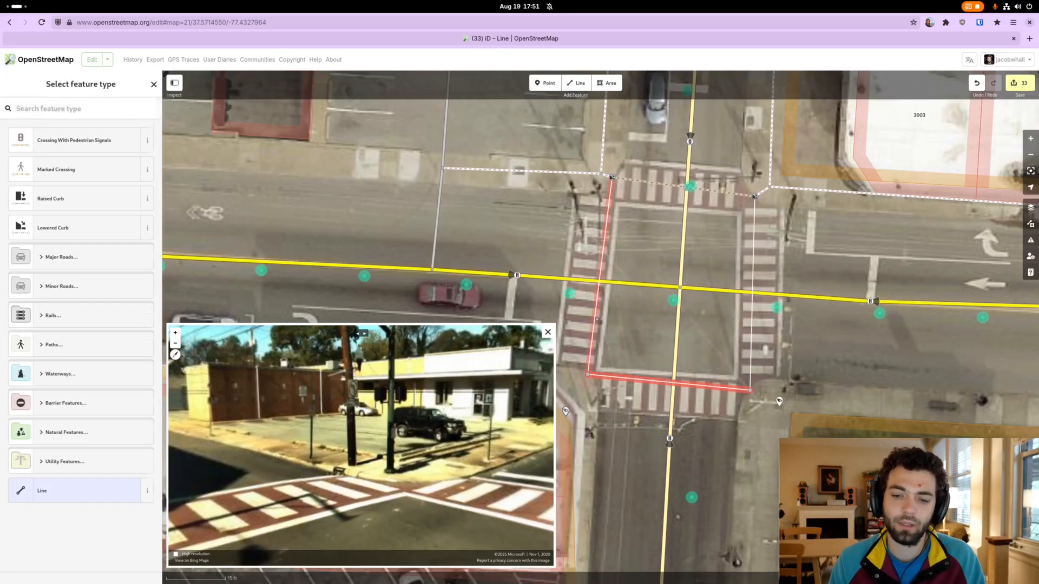
{"action": "left_click", "coordinate": [619, 378], "text": "shift"}
{"action": "left_click", "coordinate": [752, 366], "text": "shift"}
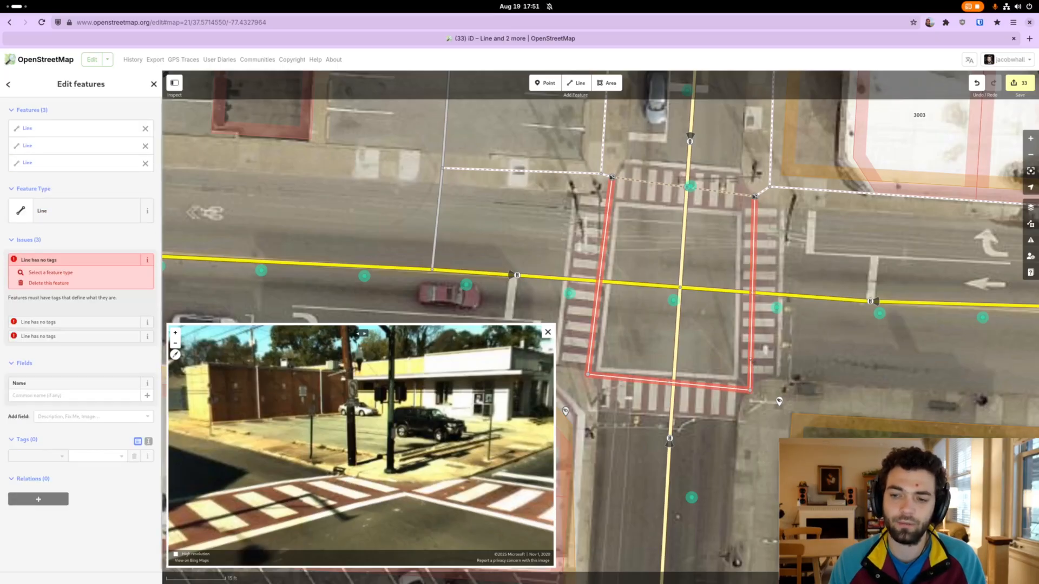
{"action": "left_click", "coordinate": [76, 211]}
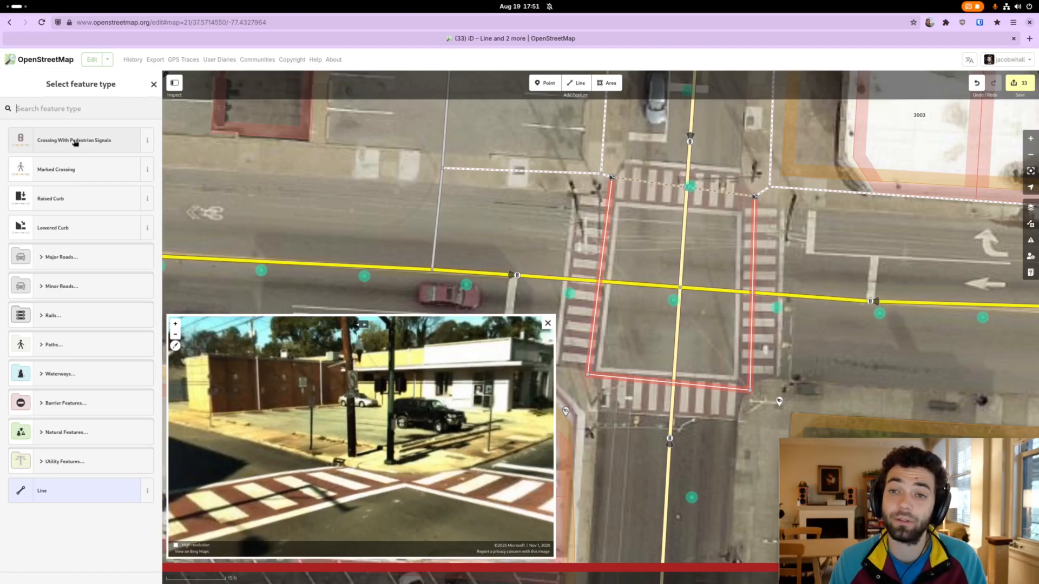
{"action": "left_click", "coordinate": [75, 141]}
{"action": "left_click", "coordinate": [610, 259]}
Change the crossing node where the north crosswalk meets North Avenue to Crossing With Pedestrian Signals
{"action": "left_click", "coordinate": [689, 187]}
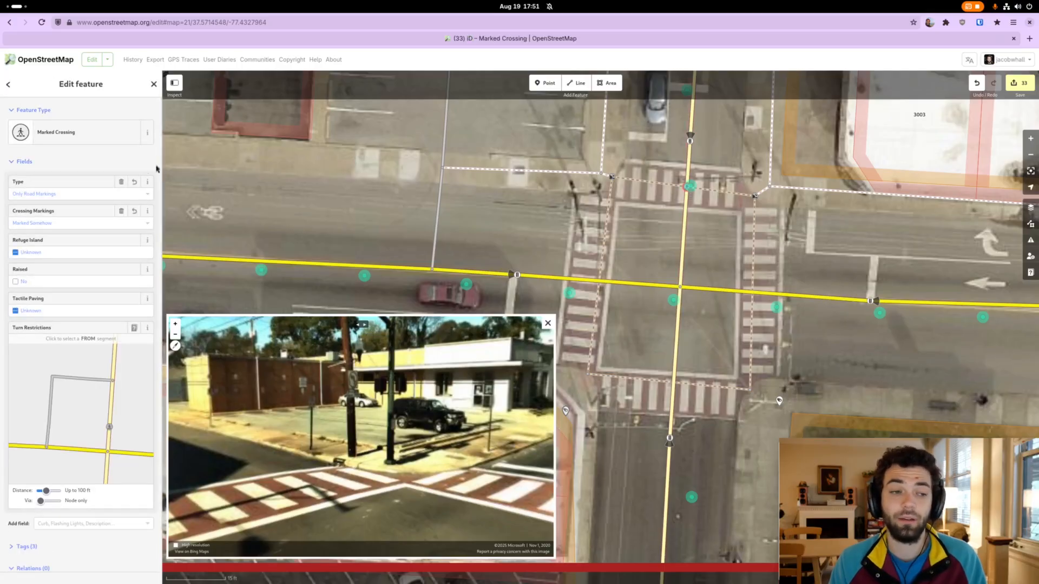
{"action": "left_click", "coordinate": [74, 145]}
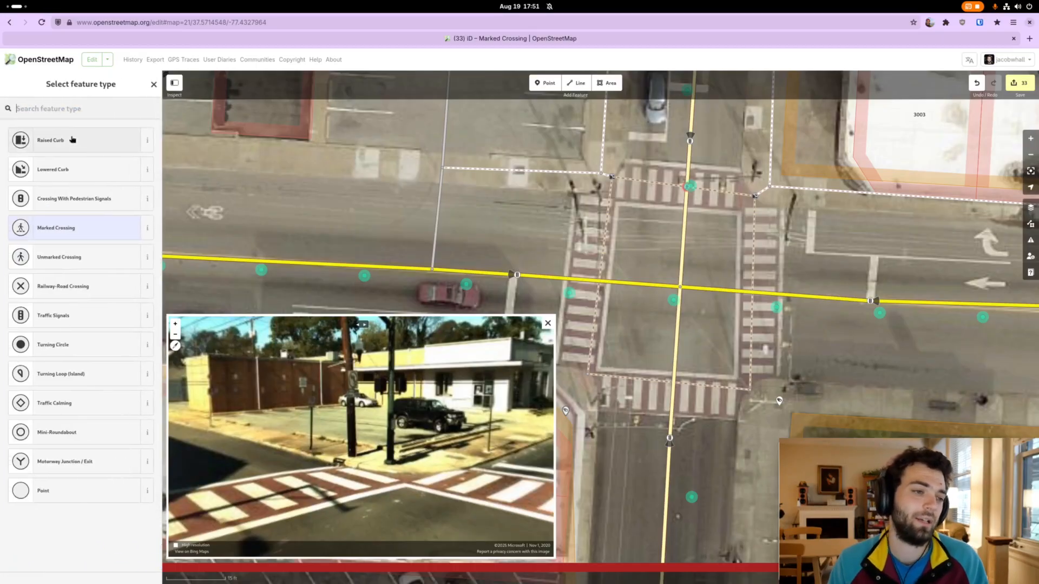
{"action": "left_click", "coordinate": [82, 202]}
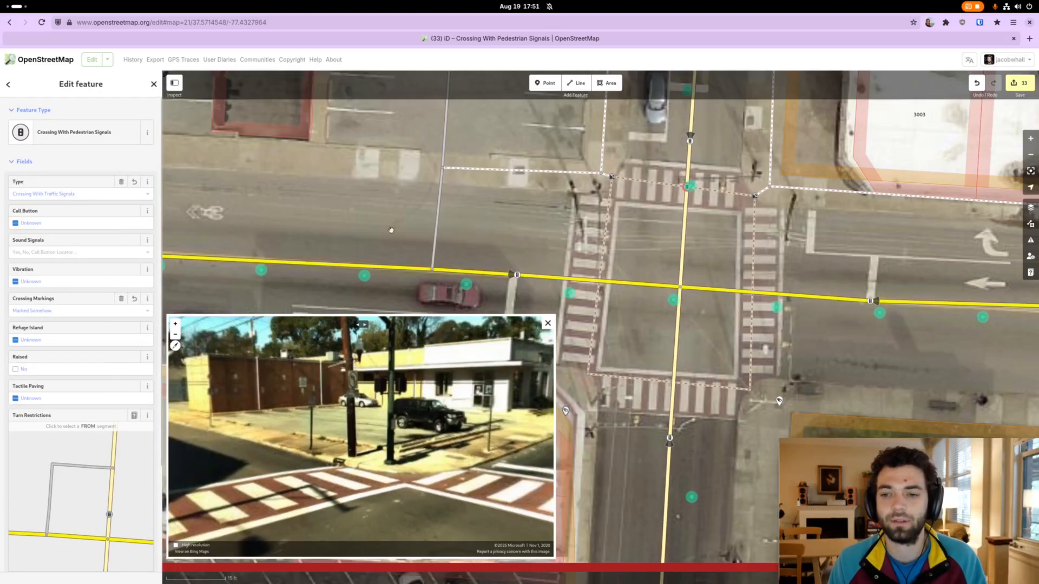
{"action": "left_click", "coordinate": [623, 263]}
Connect the west, south and east crossing lines to the roads they cross using crossings
{"action": "left_click", "coordinate": [602, 258]}
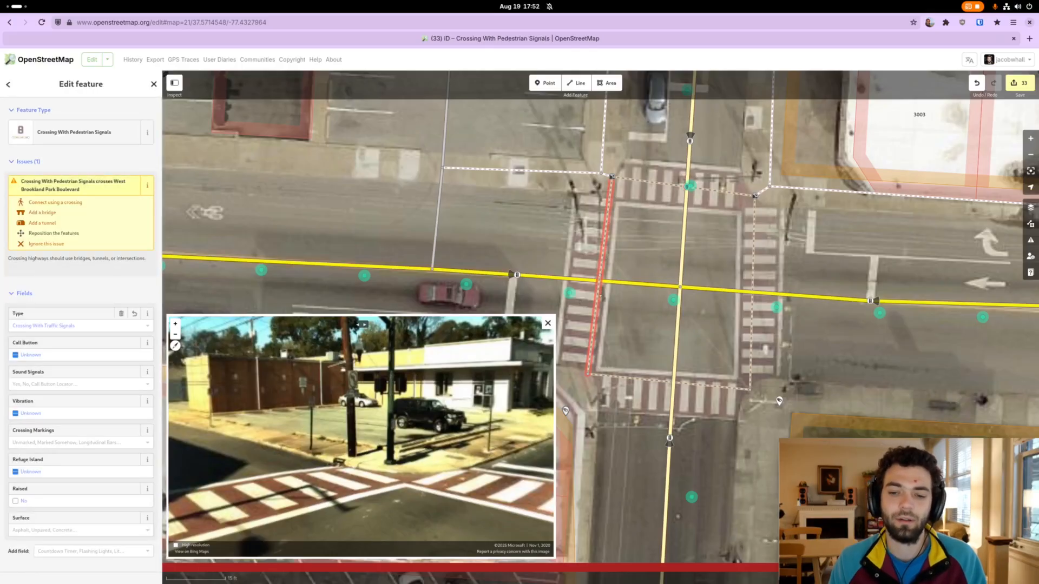
{"action": "left_click", "coordinate": [90, 202]}
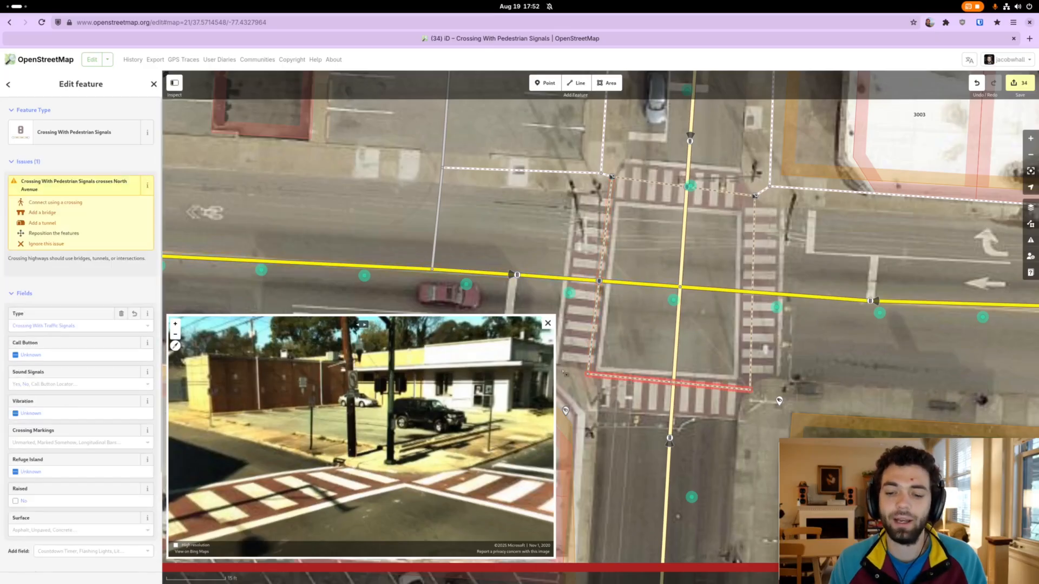
{"action": "left_click", "coordinate": [96, 201]}
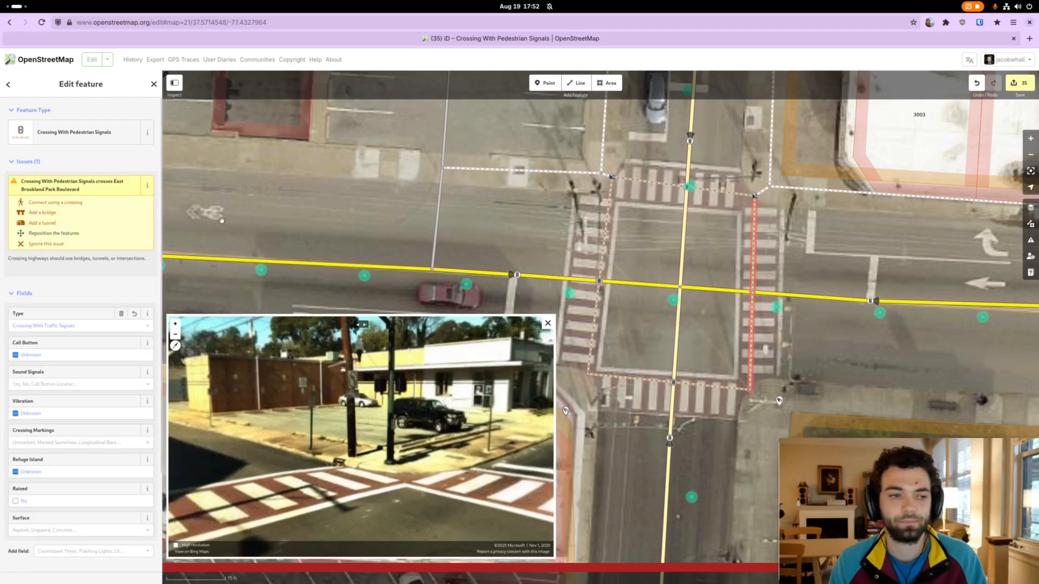
{"action": "left_click", "coordinate": [138, 203]}
{"action": "left_click", "coordinate": [519, 236]}
{"action": "left_click_drag", "start_coordinate": [526, 223], "coordinate": [551, 244]}
{"action": "mouse_move", "coordinate": [657, 249]}
{"action": "left_mouse_down"}
{"action": "mouse_move", "coordinate": [644, 244]}
{"action": "mouse_move", "coordinate": [665, 243]}
{"action": "left_mouse_up"}
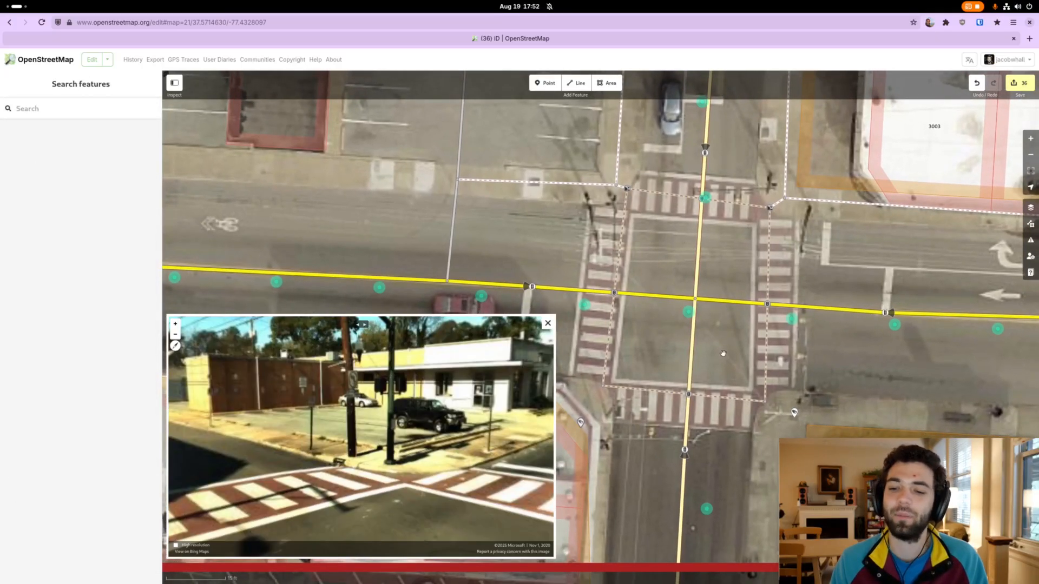
{"action": "left_click_drag", "start_coordinate": [722, 354], "coordinate": [719, 368]}
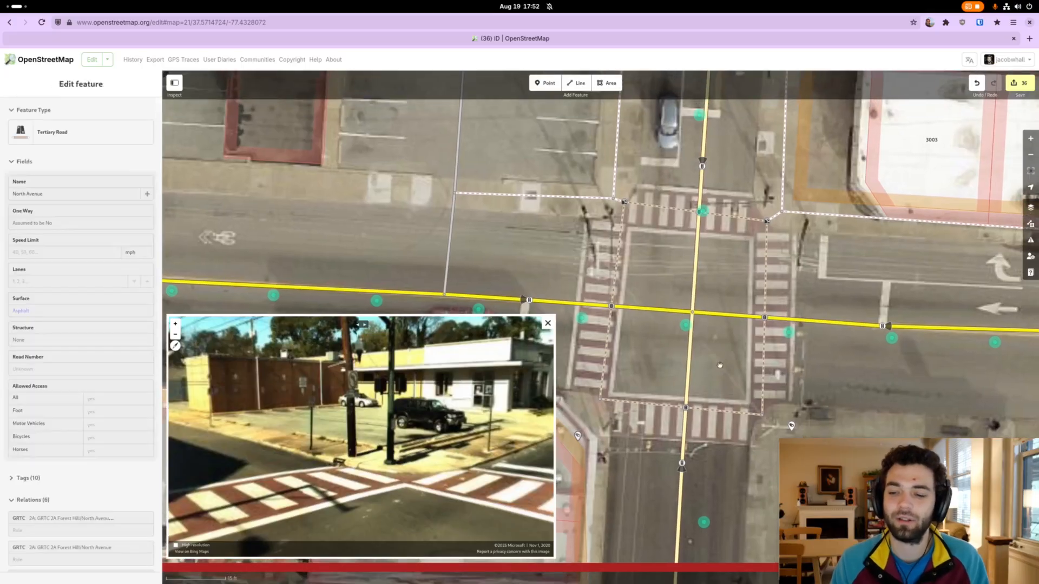
{"action": "left_click_drag", "start_coordinate": [684, 209], "coordinate": [683, 220]}
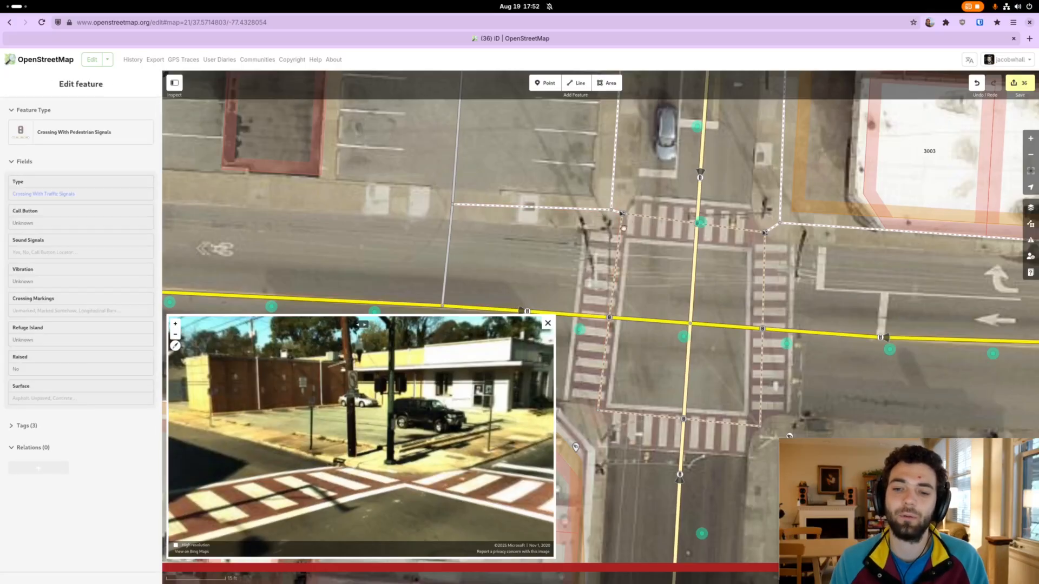
{"action": "left_click_drag", "start_coordinate": [645, 239], "coordinate": [643, 245]}
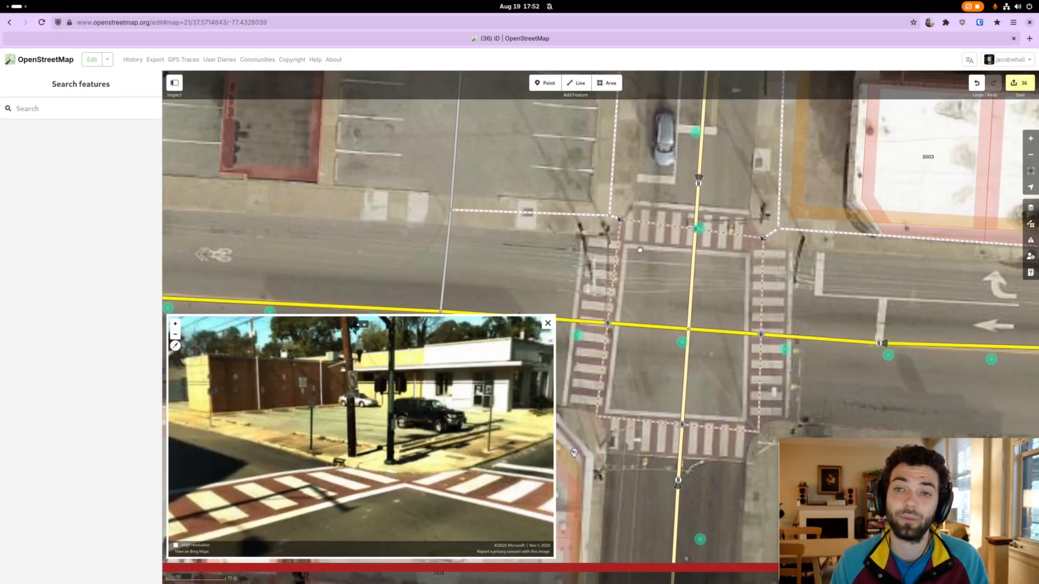